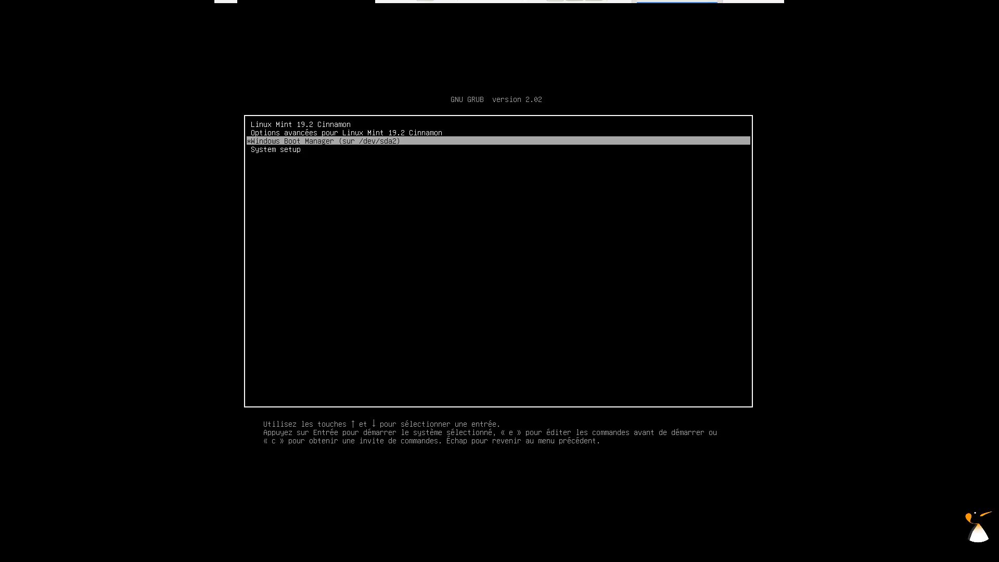
Boot Windows through the Windows Boot Manager entry on /dev/sda2.
{"action": "key", "text": "Return"}
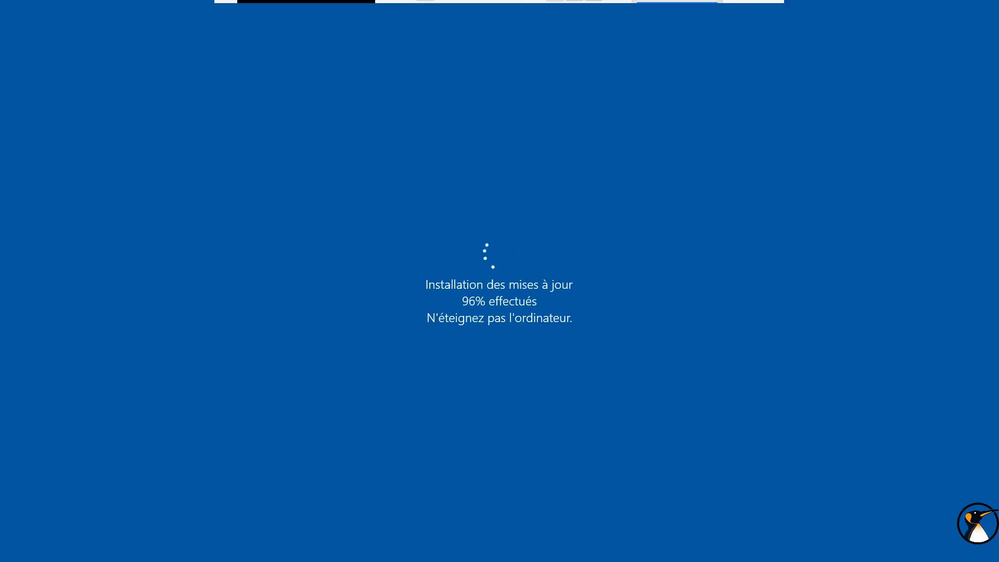
{"action": "key", "text": "Return"}
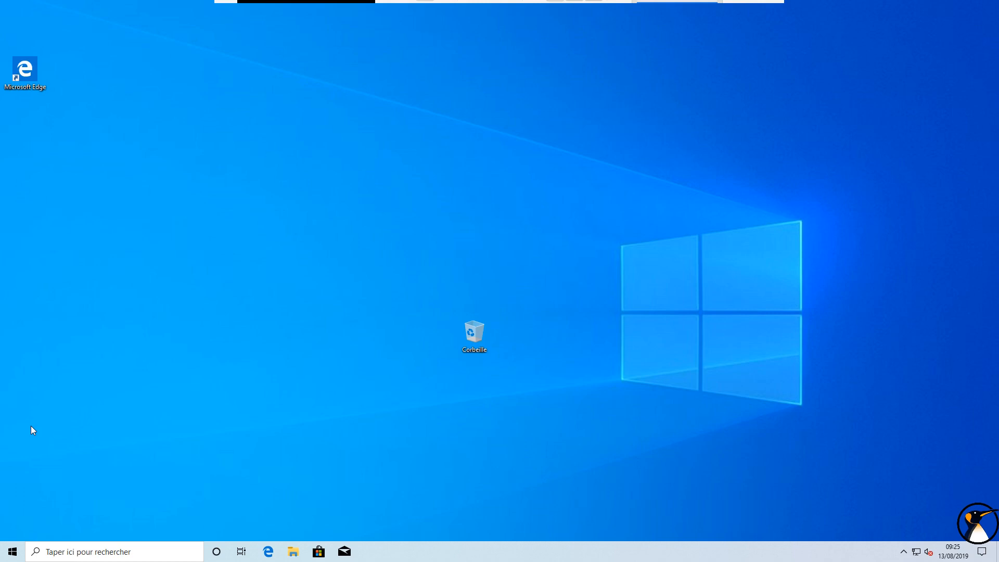
Open Disk Management in a maximized window and widen the Statut column of the volume list.
{"action": "right_click", "coordinate": [13, 555]}
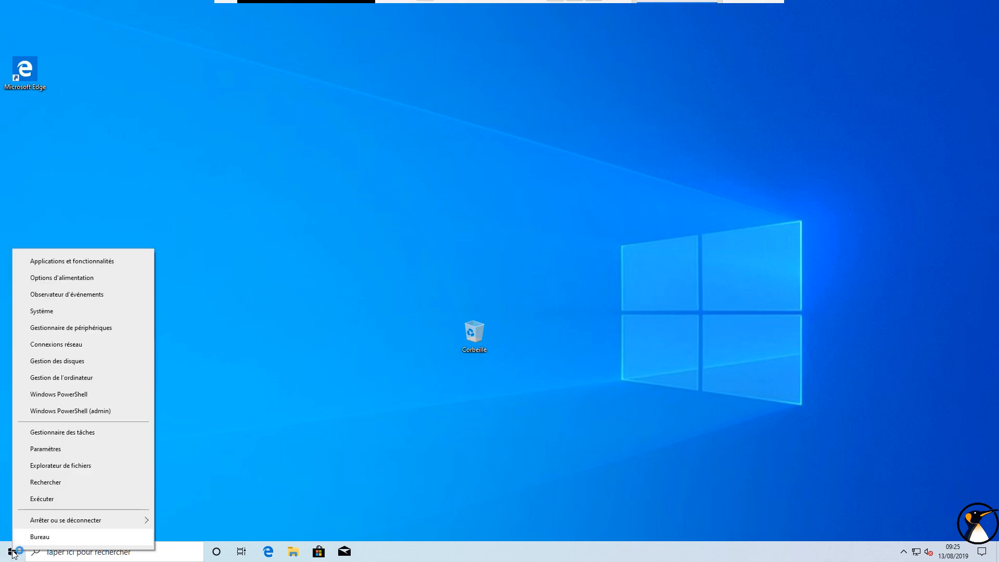
{"action": "left_click", "coordinate": [72, 360]}
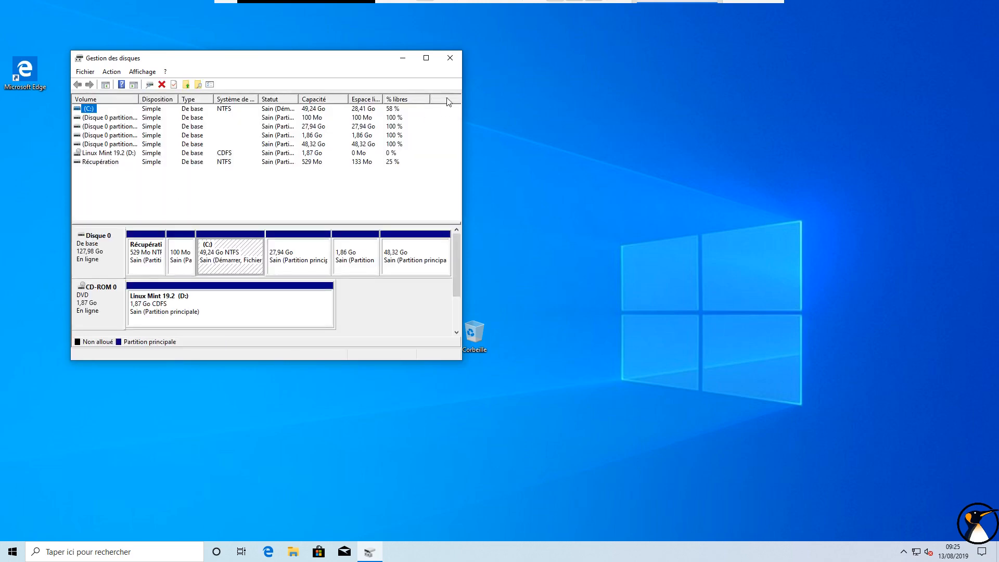
{"action": "left_click", "coordinate": [425, 59]}
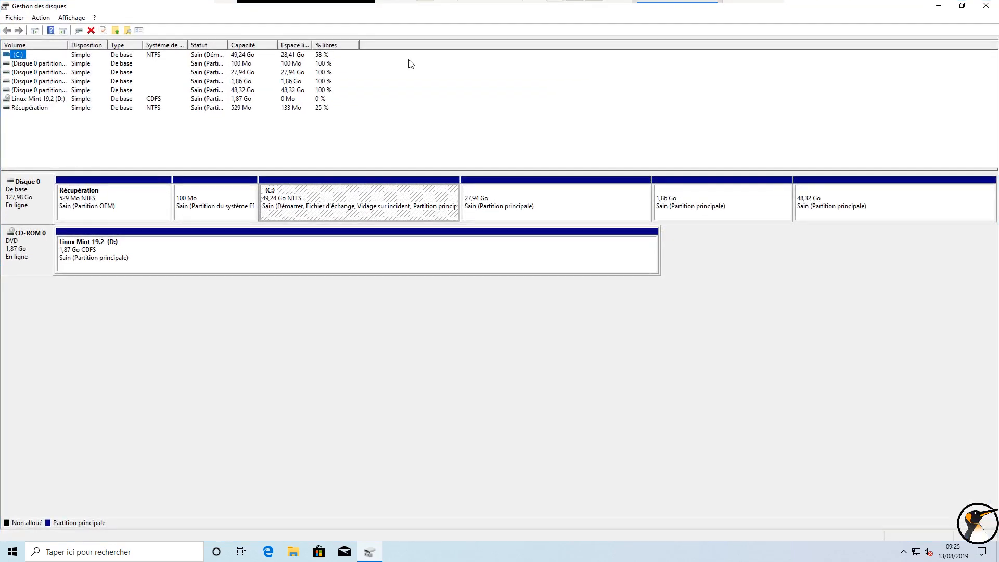
{"action": "left_click_drag", "start_coordinate": [225, 41], "coordinate": [284, 43]}
Examine the EFI system, C: and three unnamed primary partitions on Disk 0, and close Disk Management.
{"action": "left_click", "coordinate": [88, 63]}
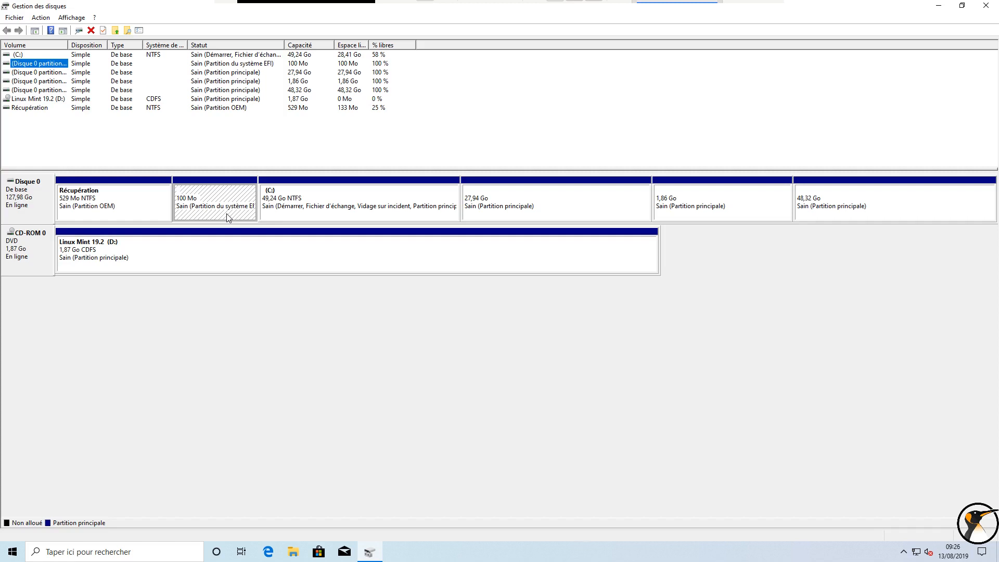
{"action": "left_click", "coordinate": [282, 199]}
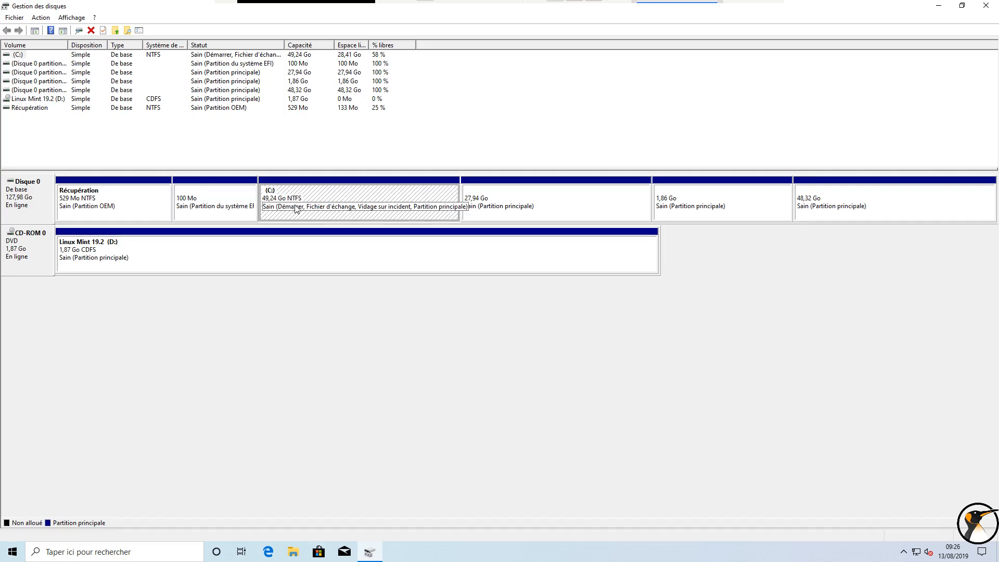
{"action": "left_click", "coordinate": [212, 210]}
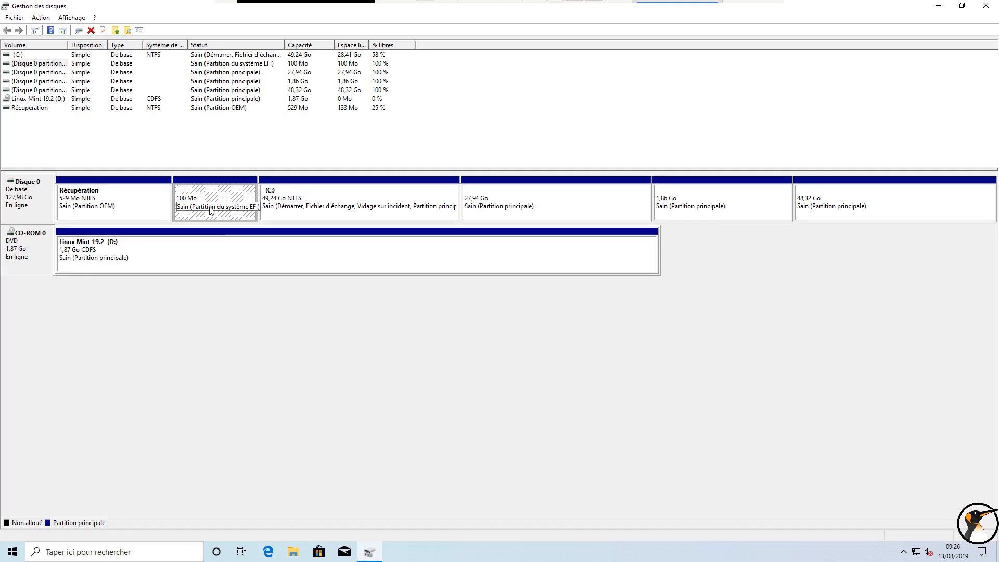
{"action": "left_click", "coordinate": [505, 210]}
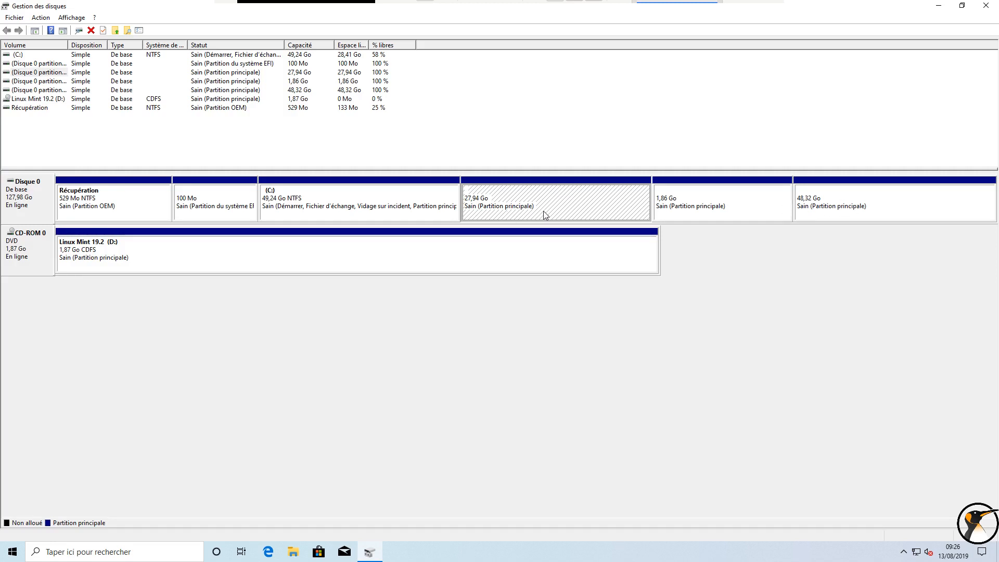
{"action": "left_click", "coordinate": [728, 201]}
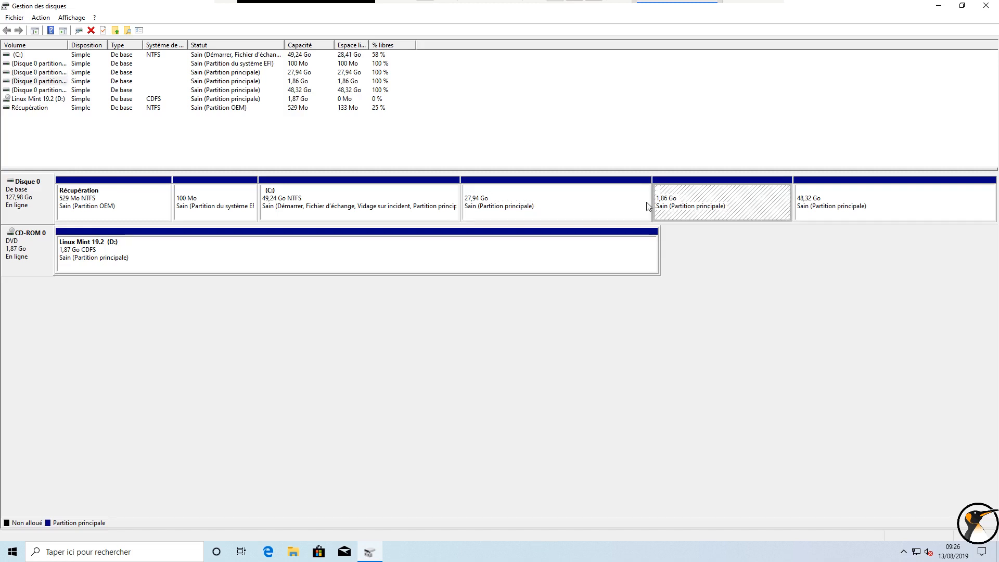
{"action": "left_click", "coordinate": [840, 209]}
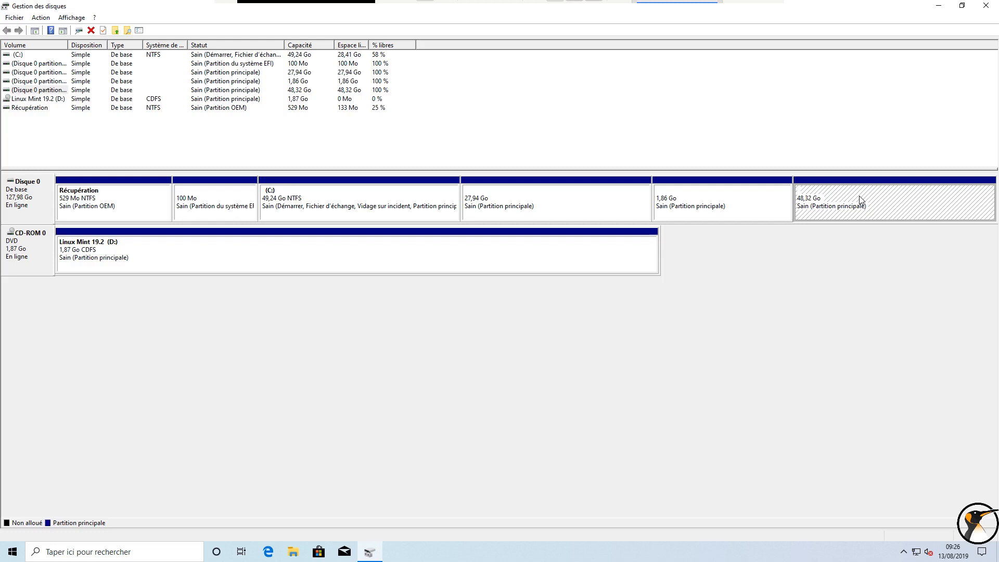
{"action": "left_click", "coordinate": [543, 202]}
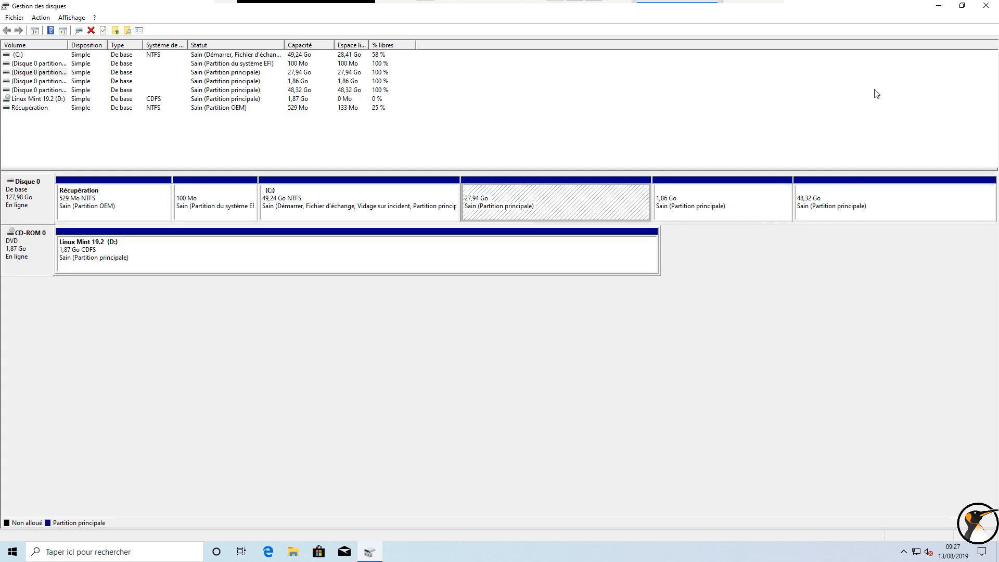
{"action": "left_click", "coordinate": [987, 7]}
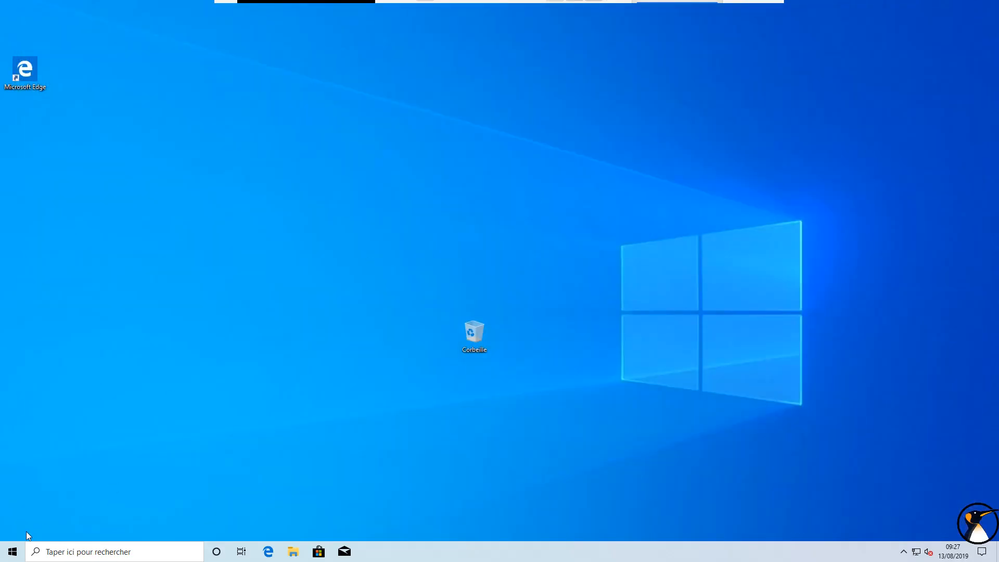
Restart Windows and enter the firmware Boot Manager during startup.
{"action": "left_click", "coordinate": [13, 552]}
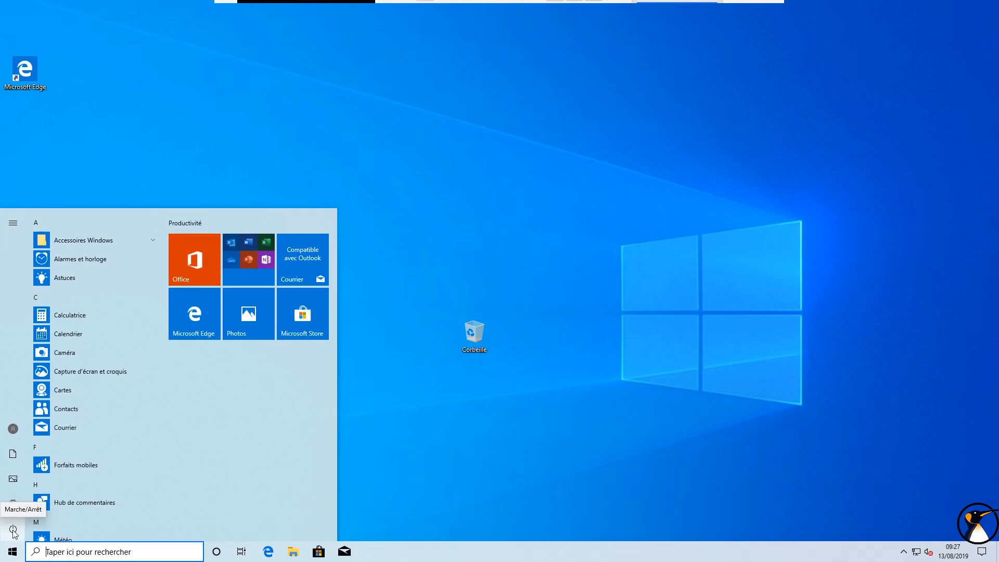
{"action": "left_click", "coordinate": [13, 530]}
{"action": "left_click", "coordinate": [32, 503]}
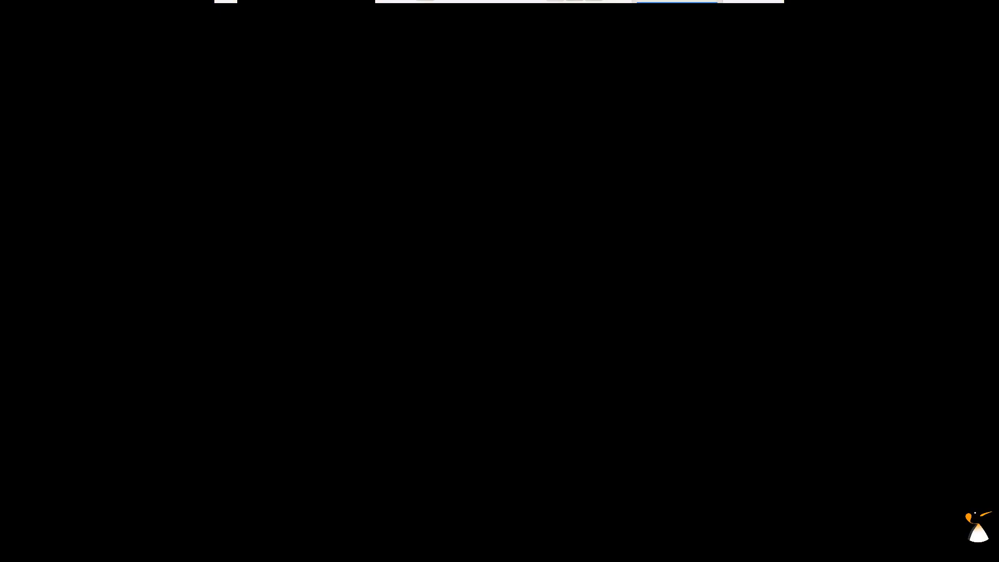
{"action": "key", "text": "Escape"}
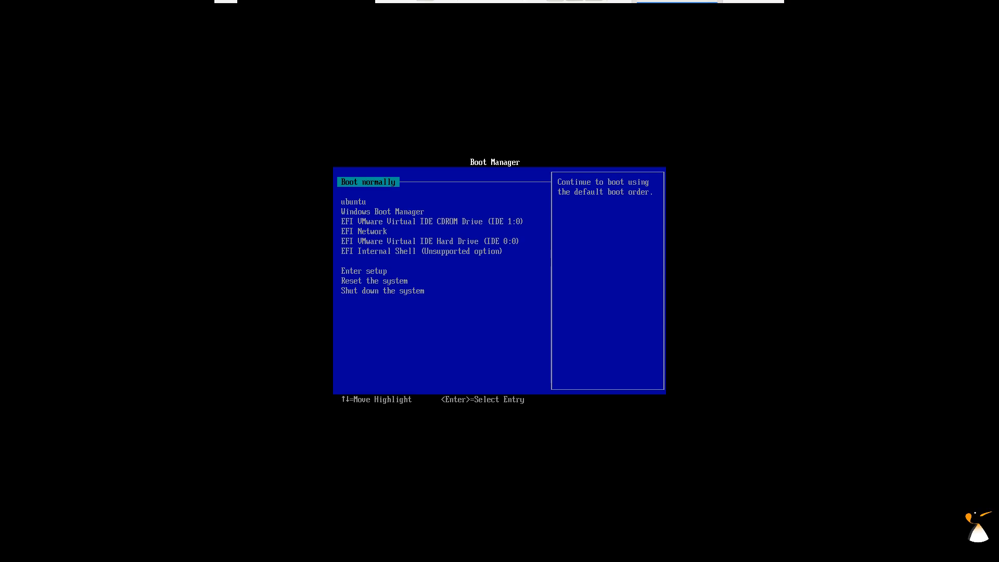
Examine the device paths of the ubuntu, Windows Boot Manager, CDROM and network boot entries.
{"action": "key", "text": "Down"}
{"action": "key", "text": "Up"}
{"action": "key", "text": "Down"}
{"action": "key", "text": "Down"}
{"action": "key", "text": "Down"}
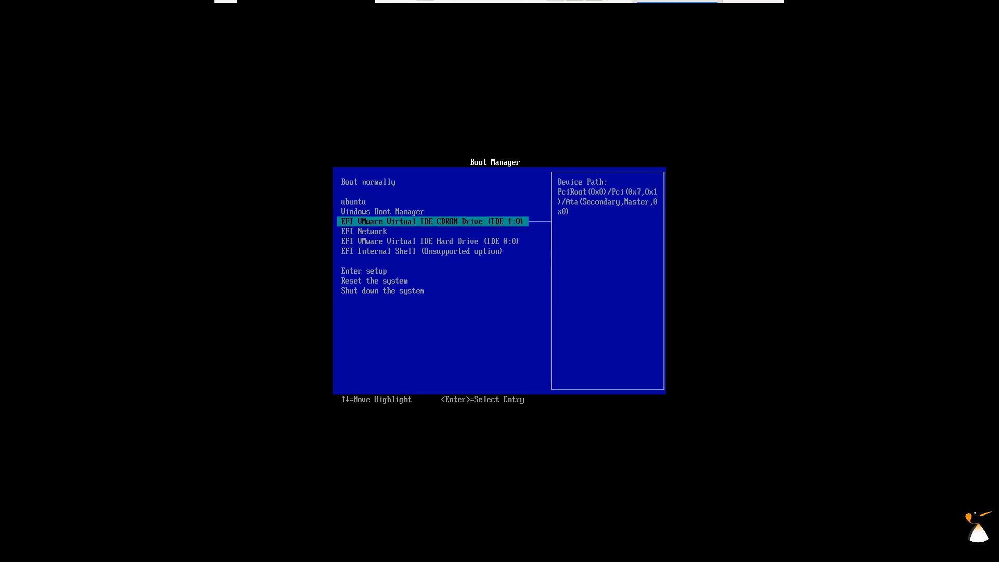
{"action": "key", "text": "Up"}
{"action": "key", "text": "Up"}
{"action": "key", "text": "Down"}
{"action": "key", "text": "Up"}
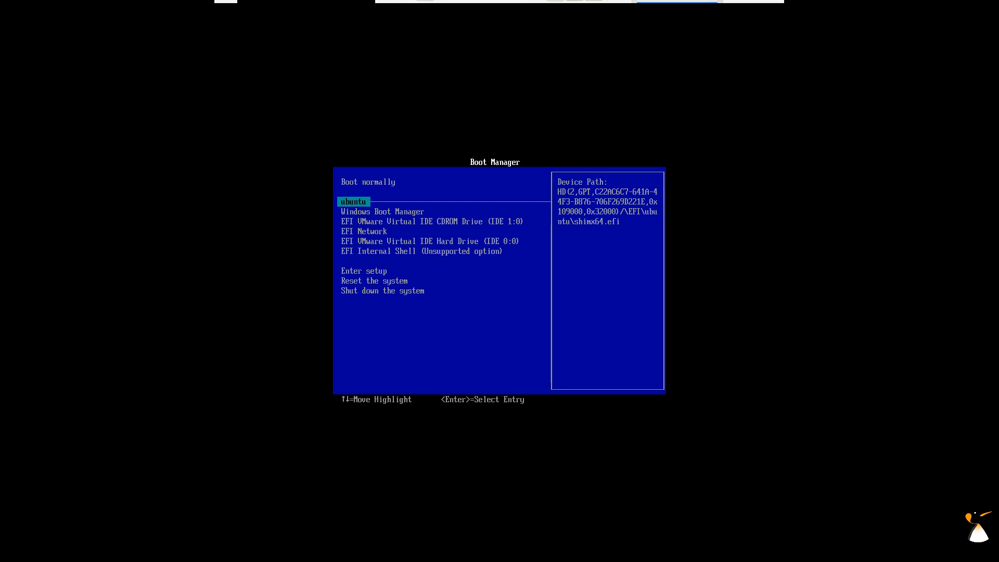
{"action": "key", "text": "ctrl+alt"}
{"action": "left_click", "coordinate": [478, 260]}
{"action": "key", "text": "Down"}
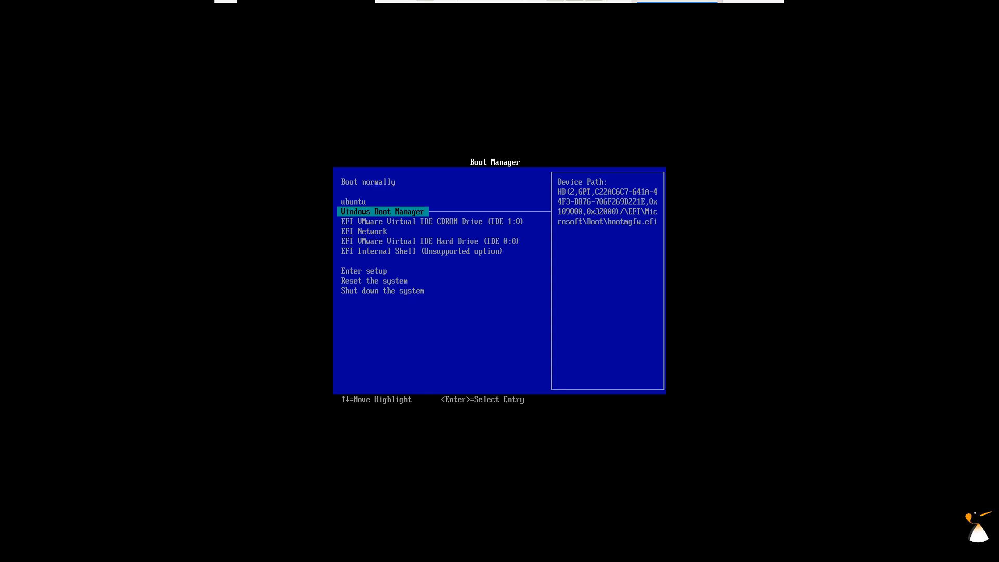
{"action": "key", "text": "Down"}
{"action": "key", "text": "Down"}
{"action": "key", "text": "Down"}
{"action": "key", "text": "Up"}
{"action": "key", "text": "Up"}
{"action": "key", "text": "Down"}
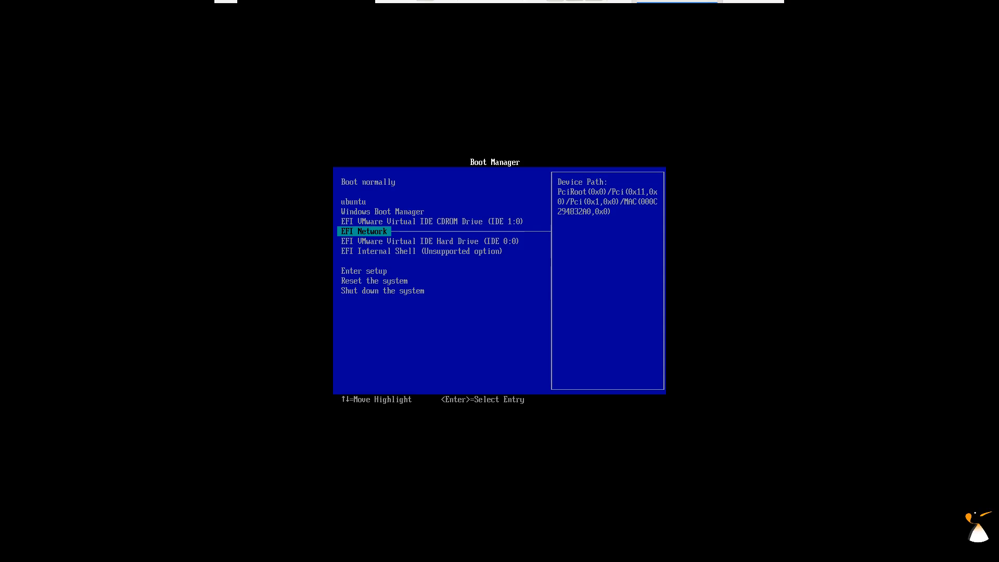
Enter the firmware setup and open the boot options configuration.
{"action": "key", "text": "Down"}
{"action": "key", "text": "Down"}
{"action": "key", "text": "Down"}
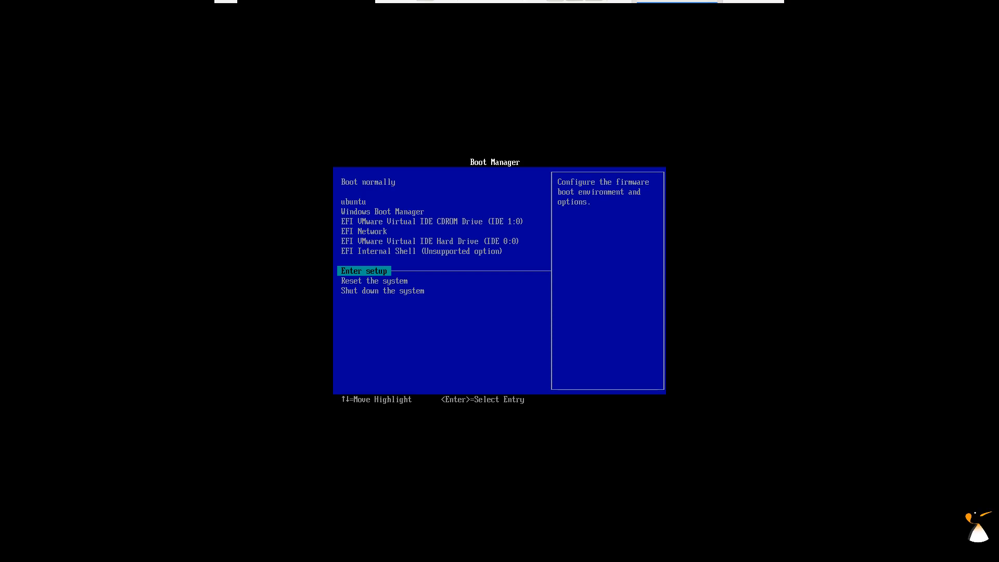
{"action": "key", "text": "Return"}
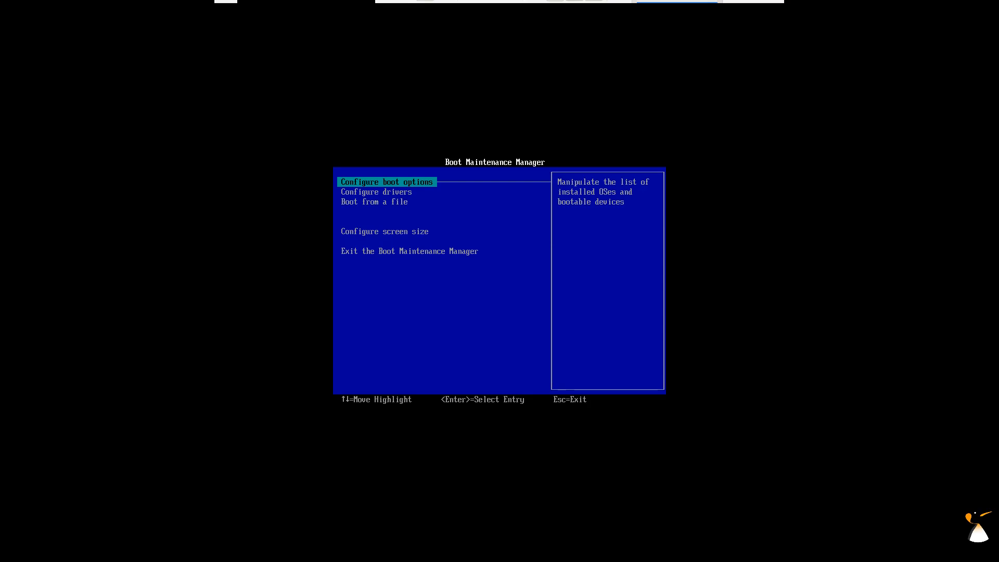
{"action": "key", "text": "Return"}
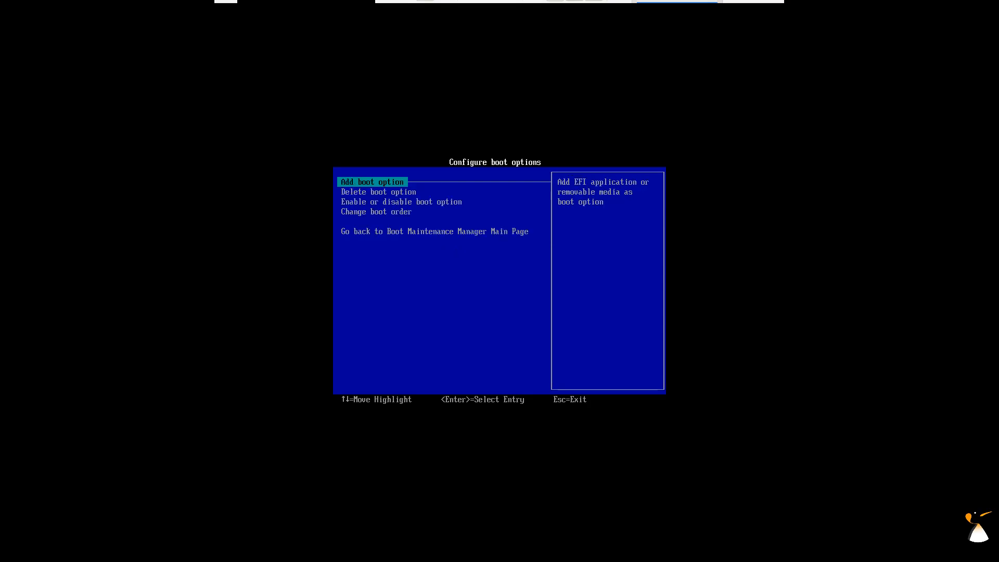
Mark the ubuntu boot option for deletion and commit the changes.
{"action": "key", "text": "Down"}
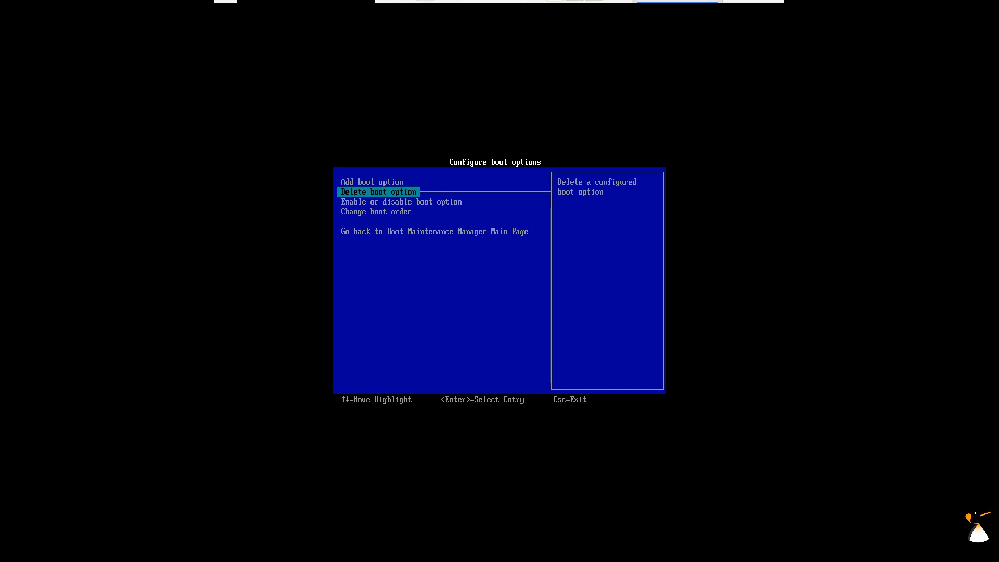
{"action": "key", "text": "Down"}
{"action": "key", "text": "Down"}
{"action": "key", "text": "Up"}
{"action": "key", "text": "Up"}
{"action": "key", "text": "Up"}
{"action": "key", "text": "Down"}
{"action": "key", "text": "Return"}
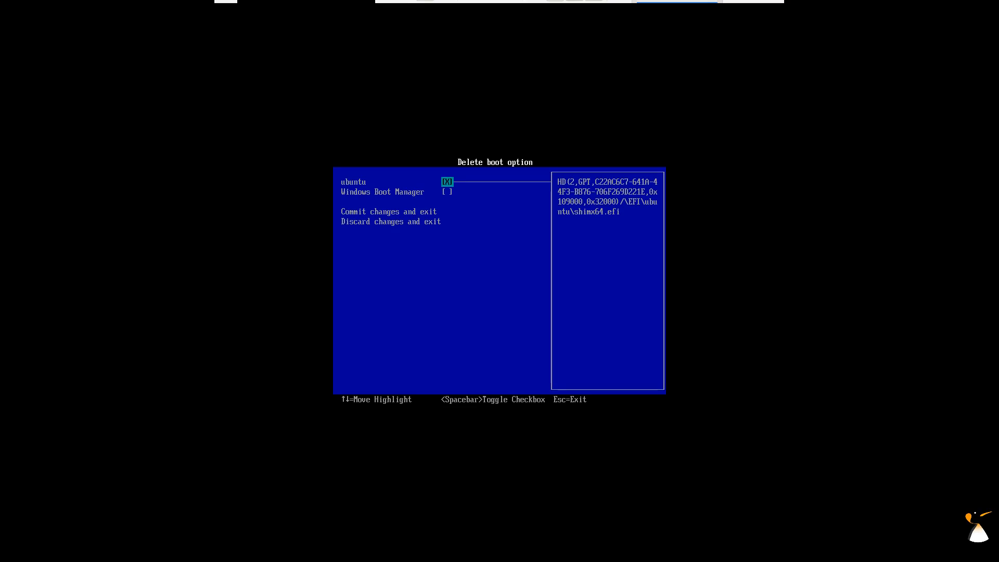
{"action": "key", "text": "Down"}
{"action": "key", "text": "Down"}
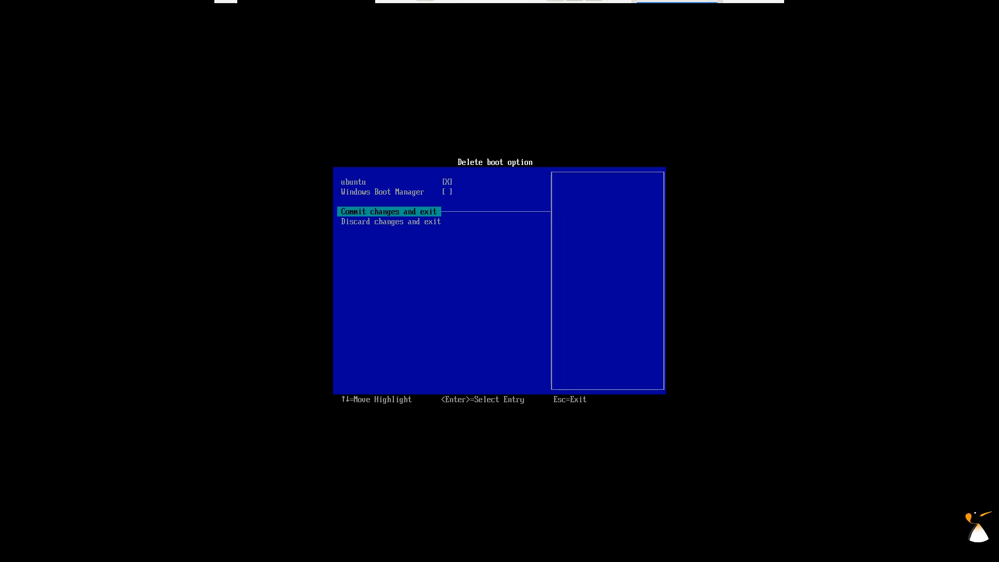
{"action": "key", "text": "Down"}
{"action": "key", "text": "Up"}
{"action": "key", "text": "Return"}
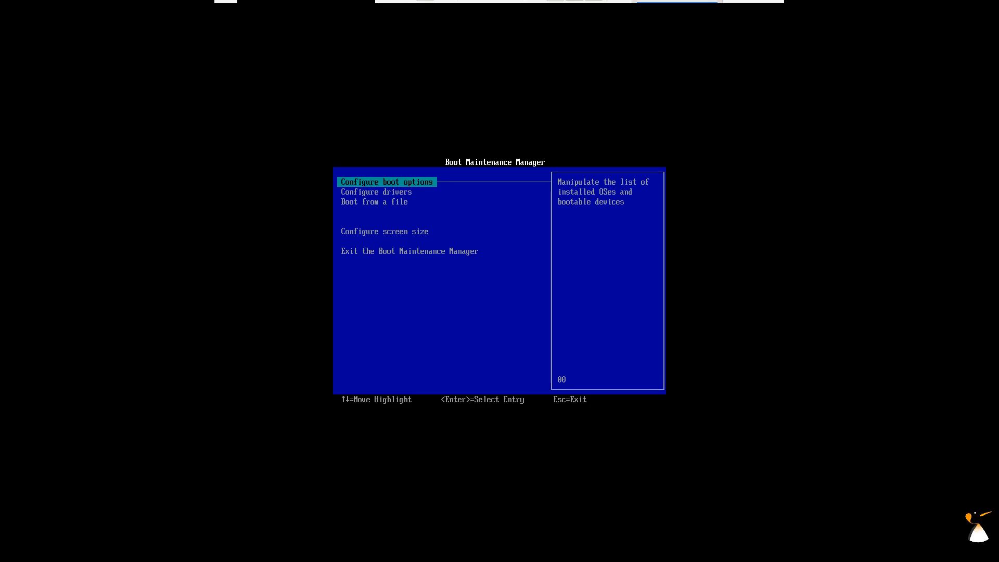
Check the Delete boot option list again and return to the boot options configuration.
{"action": "key", "text": "Return"}
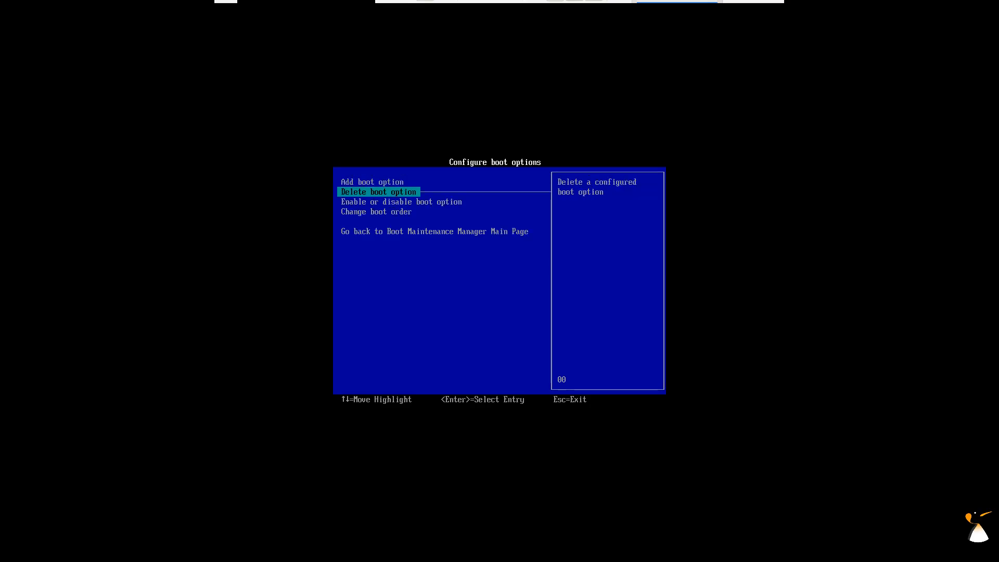
{"action": "key", "text": "Return"}
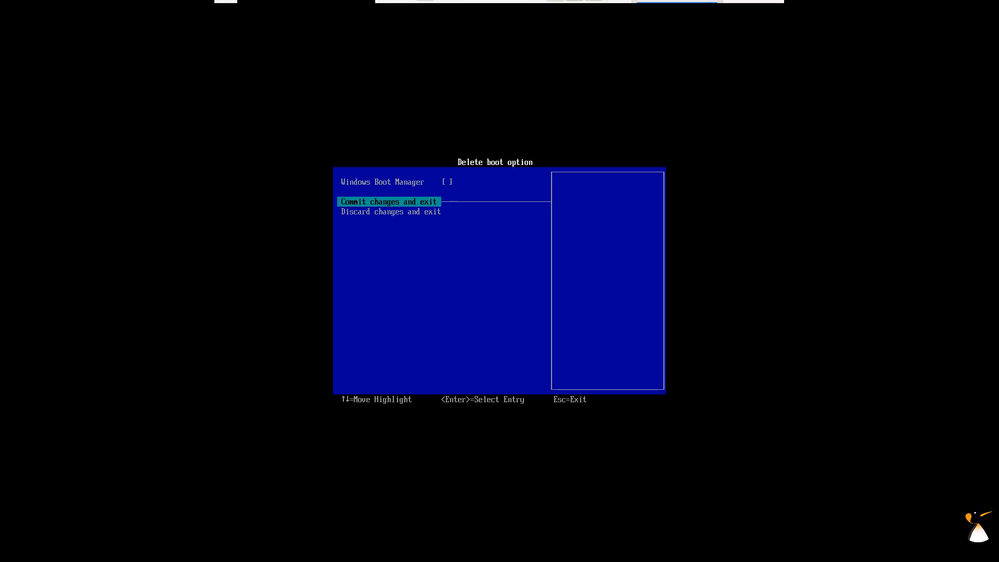
{"action": "key", "text": "Return"}
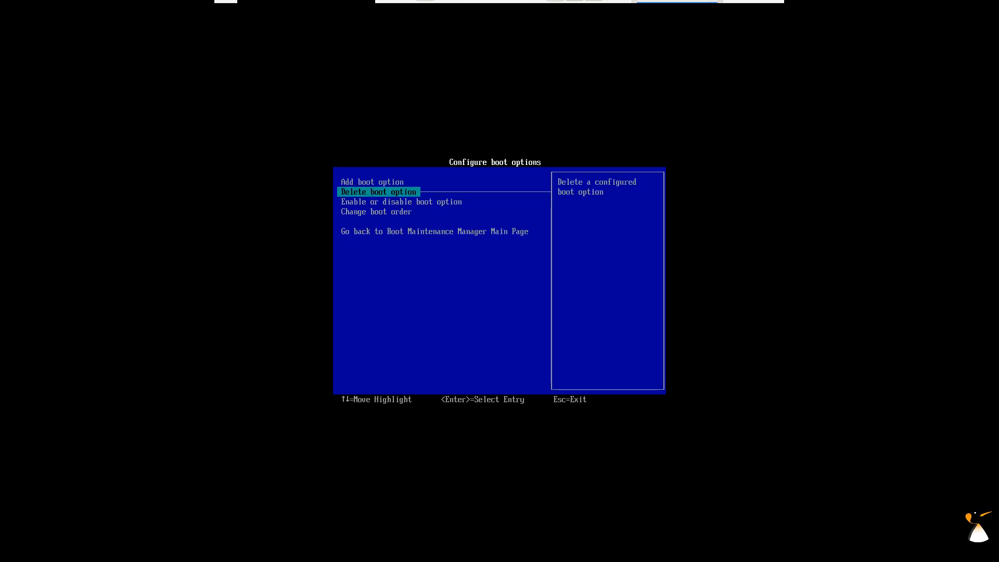
Exit the Boot Maintenance Manager and reset the system from the Boot Manager.
{"action": "key", "text": "Escape"}
{"action": "key", "text": "Down"}
{"action": "key", "text": "Down"}
{"action": "key", "text": "Down"}
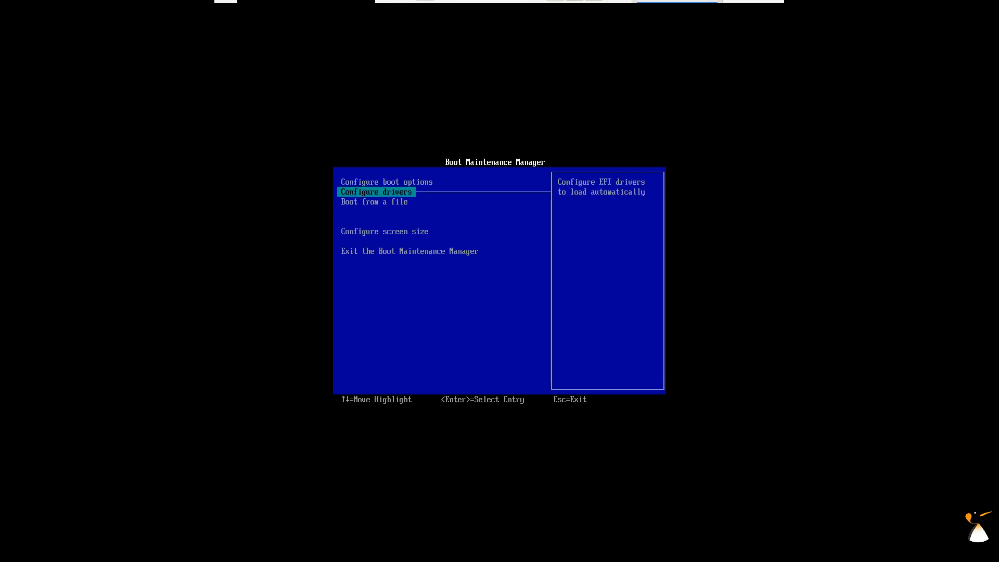
{"action": "key", "text": "Down"}
{"action": "key", "text": "Return"}
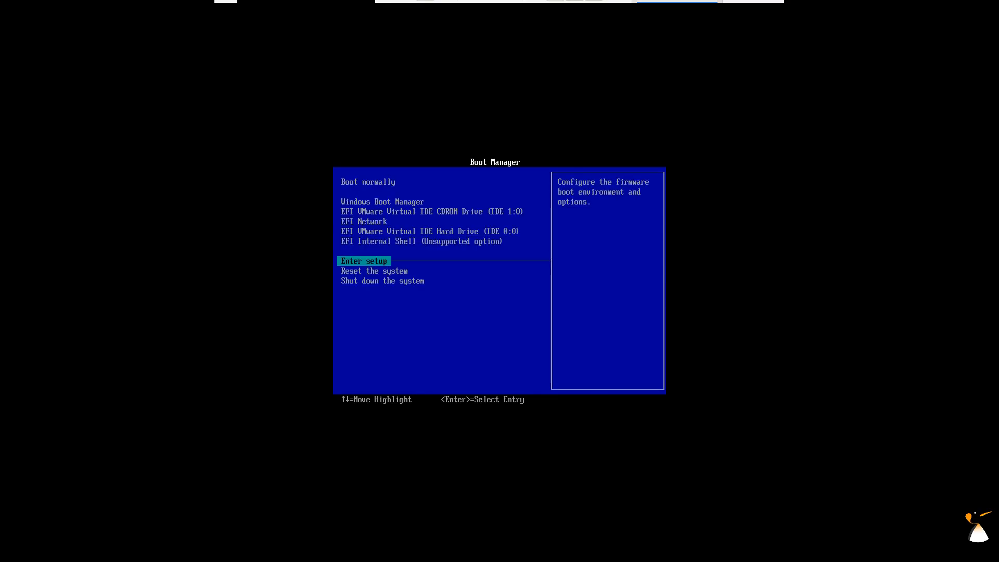
{"action": "key", "text": "Down"}
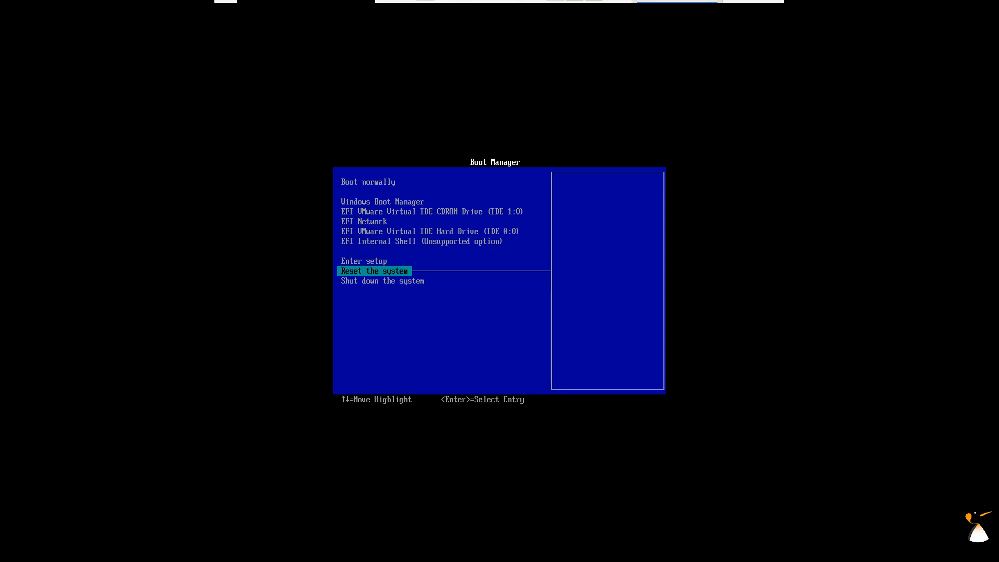
{"action": "key", "text": "Return"}
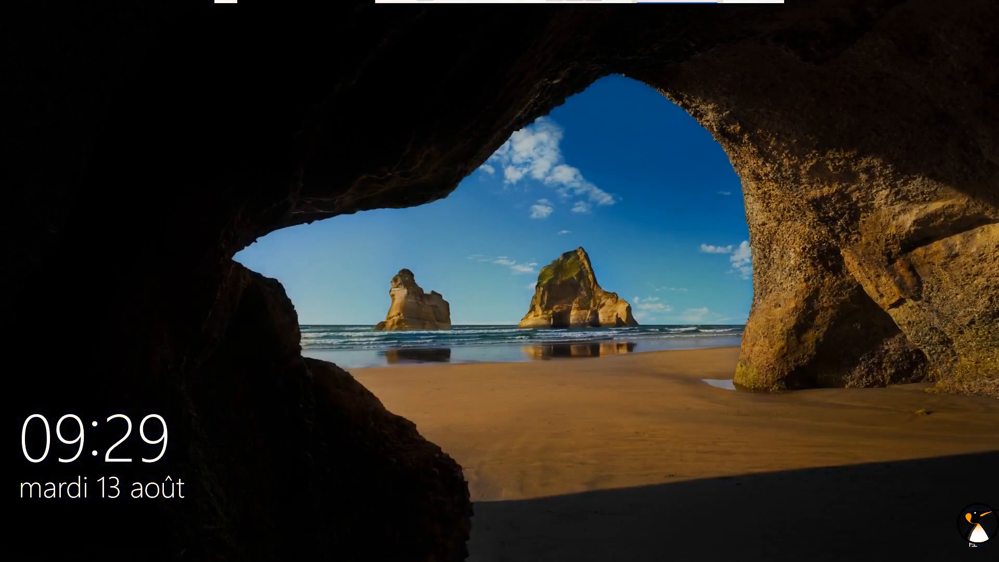
Dismiss the lock screen and sign in to Windows with the account password.
{"action": "key", "text": "Return"}
{"action": "type", "text": "•"}
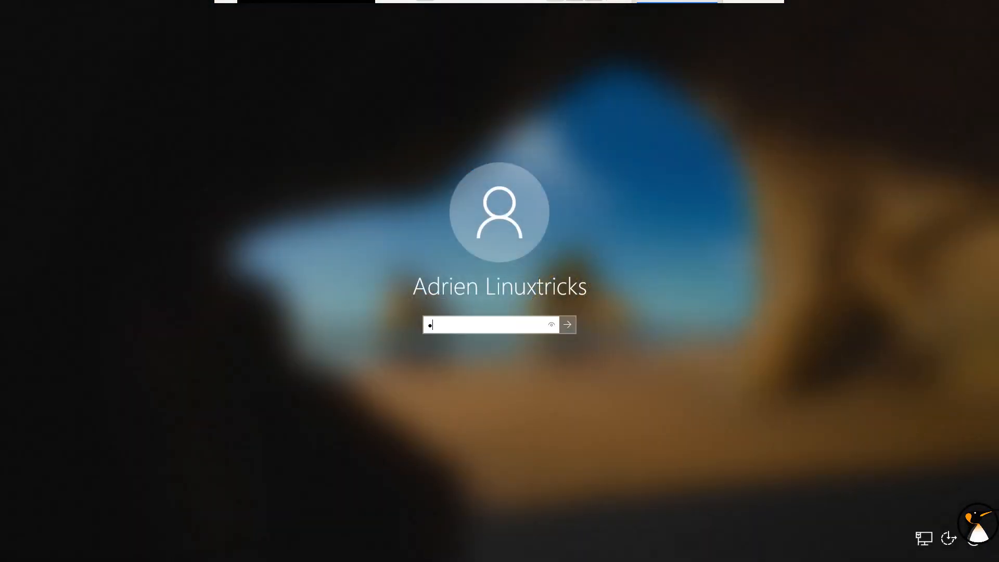
{"action": "key", "text": "Return"}
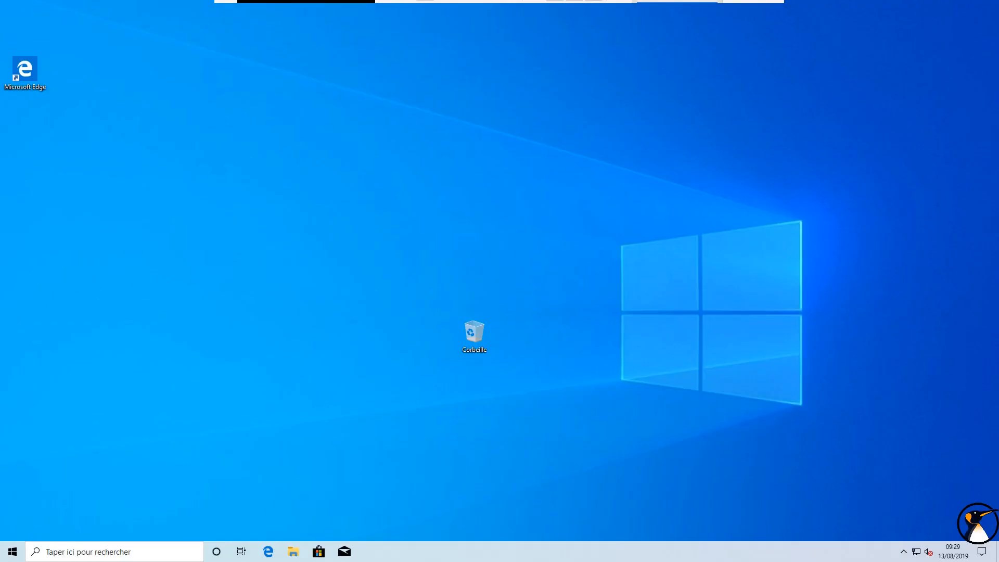
Open Disk Management and delete the 27,94 Go Linux partition on Disk 0, accepting removal of a partition not created by Windows.
{"action": "right_click", "coordinate": [13, 552]}
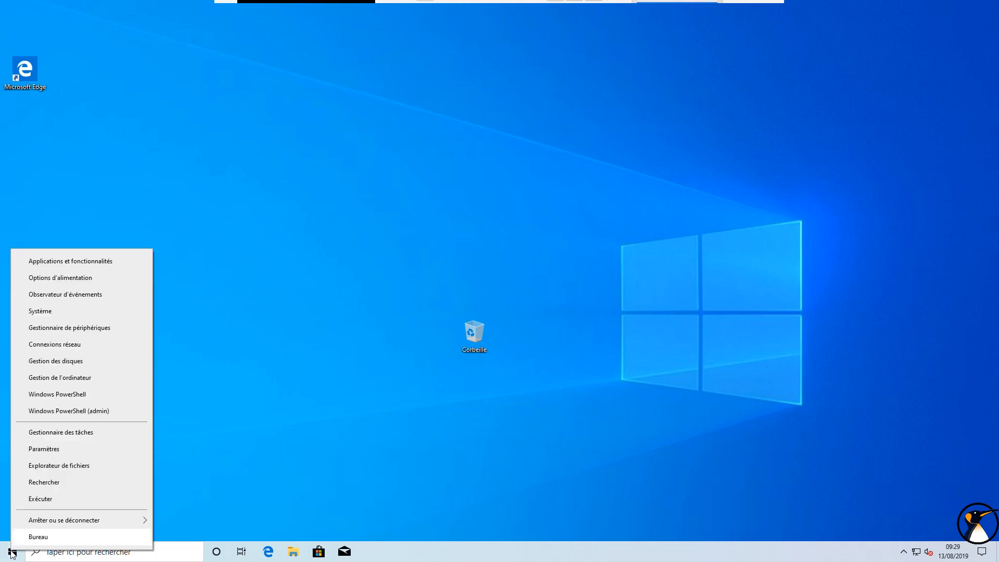
{"action": "left_click", "coordinate": [80, 365]}
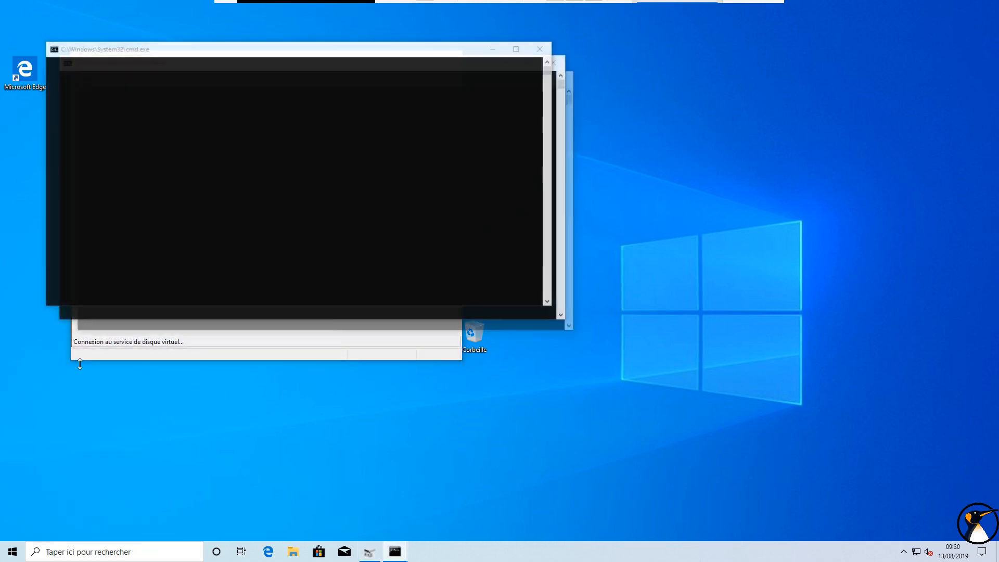
{"action": "left_click", "coordinate": [427, 58]}
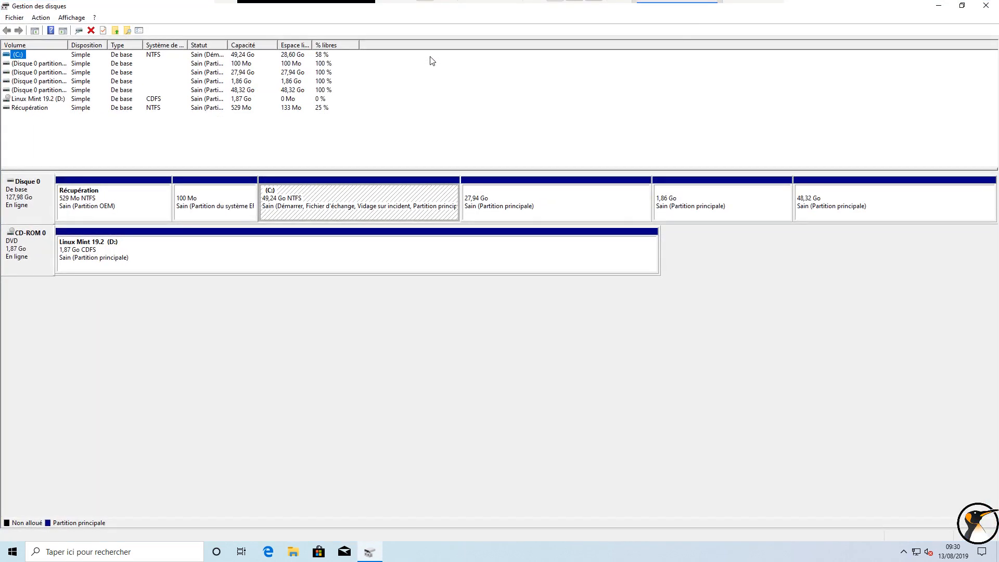
{"action": "left_click", "coordinate": [513, 211]}
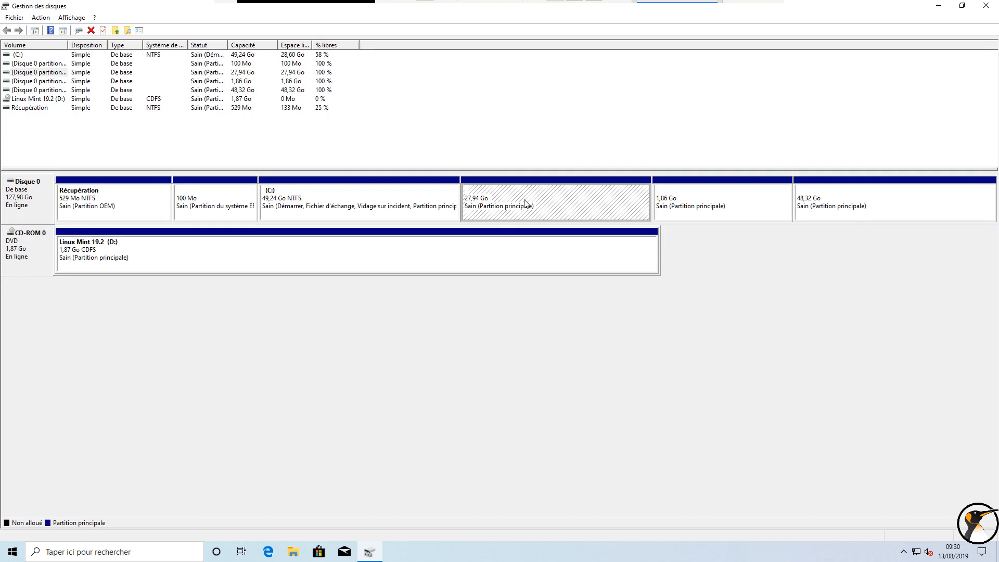
{"action": "right_click", "coordinate": [526, 203]}
{"action": "left_click", "coordinate": [566, 295]}
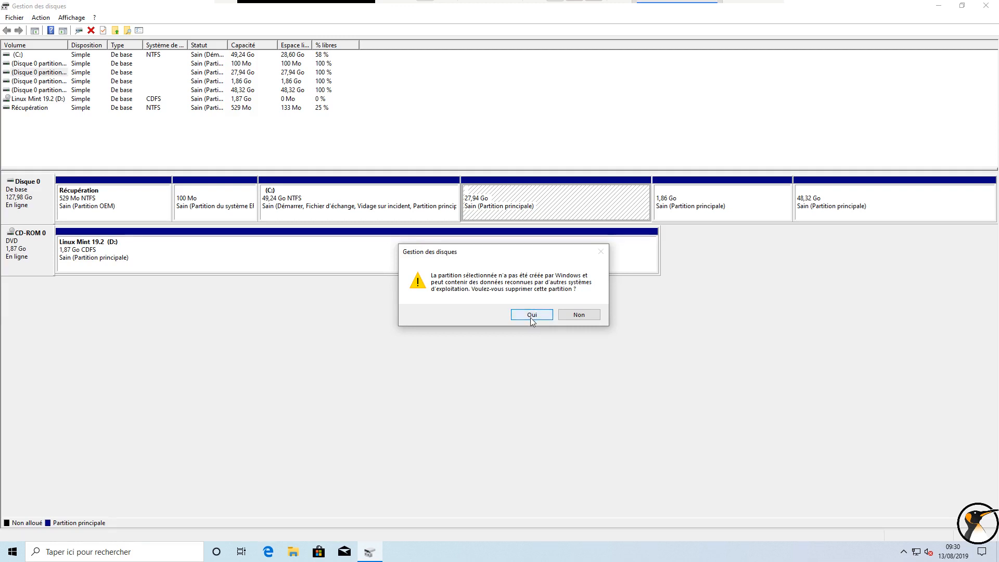
{"action": "left_click", "coordinate": [532, 316]}
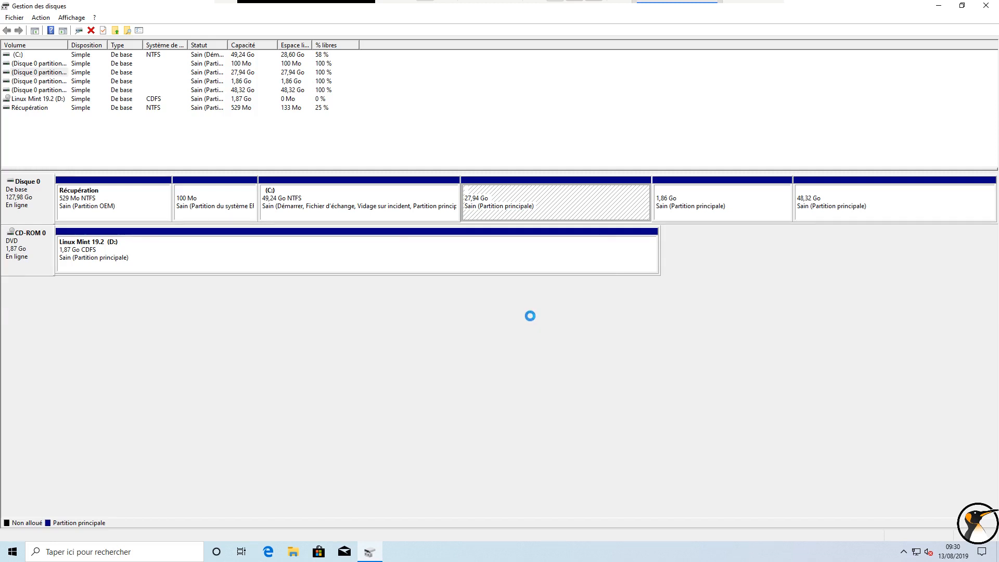
Check the drives listed under This PC in File Explorer, then minimize its window.
{"action": "left_click", "coordinate": [292, 553]}
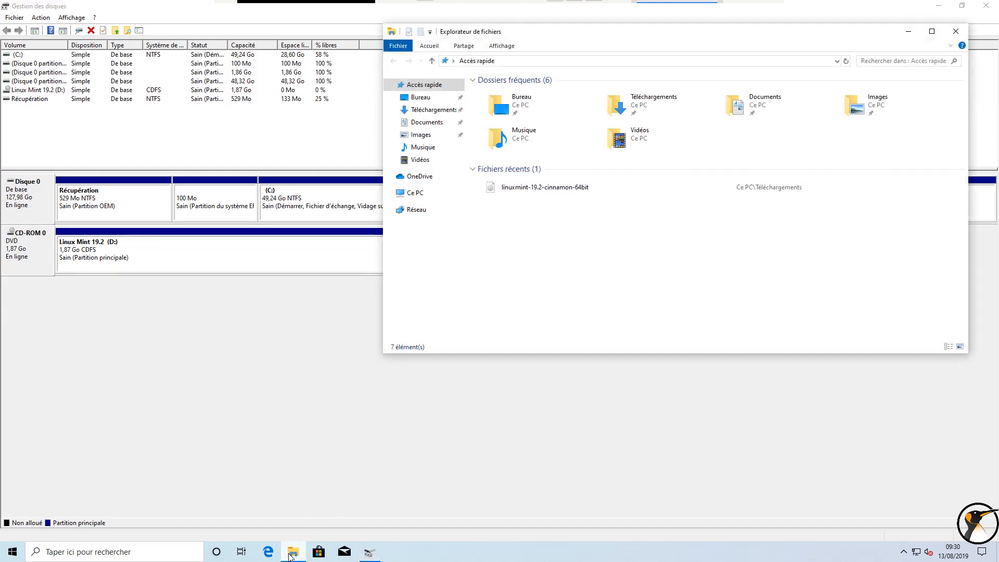
{"action": "left_click", "coordinate": [415, 193]}
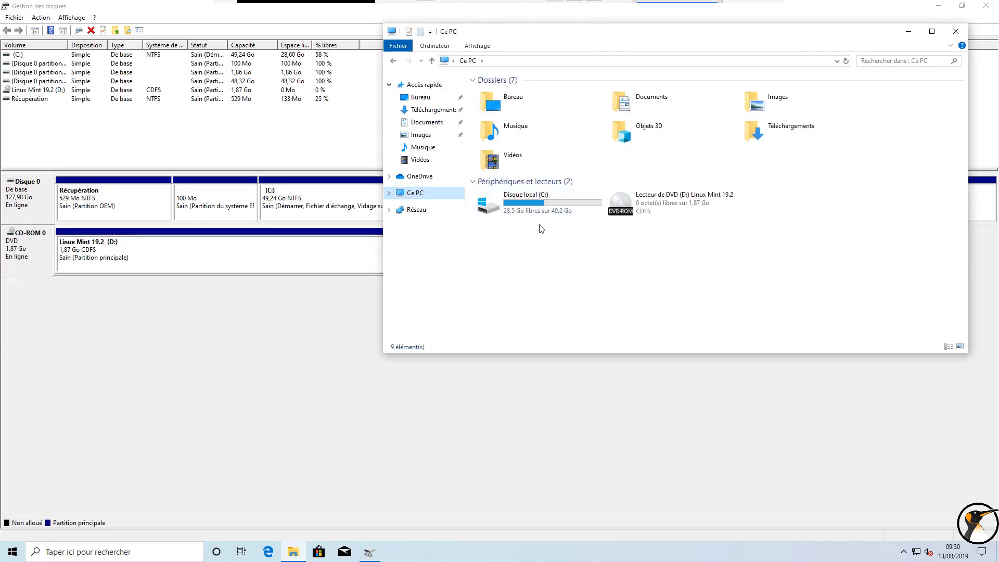
{"action": "left_click", "coordinate": [911, 32]}
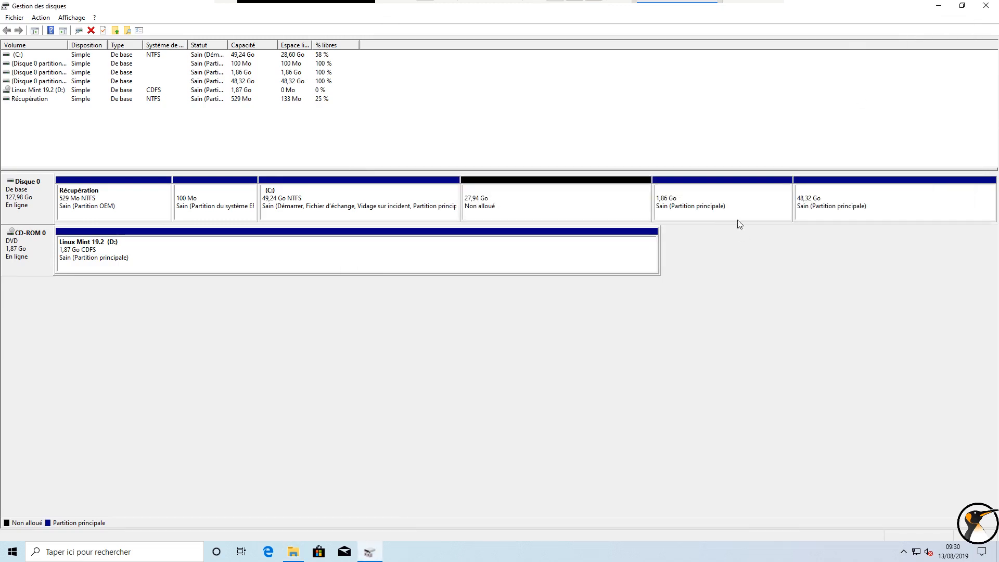
Delete the remaining 1,86 Go and 48,32 Go Linux partitions on Disk 0.
{"action": "left_click", "coordinate": [737, 201]}
{"action": "right_click", "coordinate": [738, 201]}
{"action": "left_click", "coordinate": [760, 290]}
{"action": "left_click", "coordinate": [527, 314]}
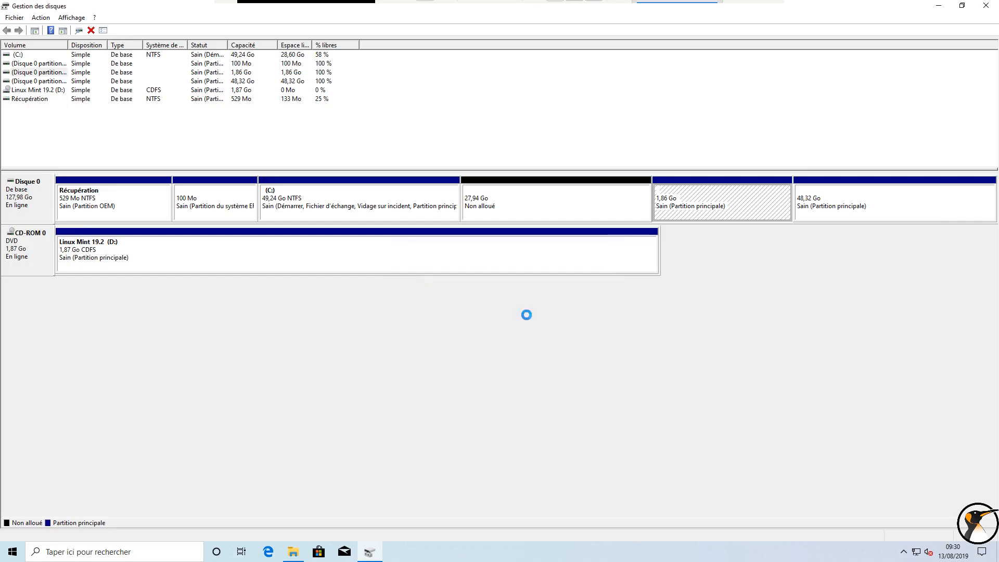
{"action": "right_click", "coordinate": [848, 202]}
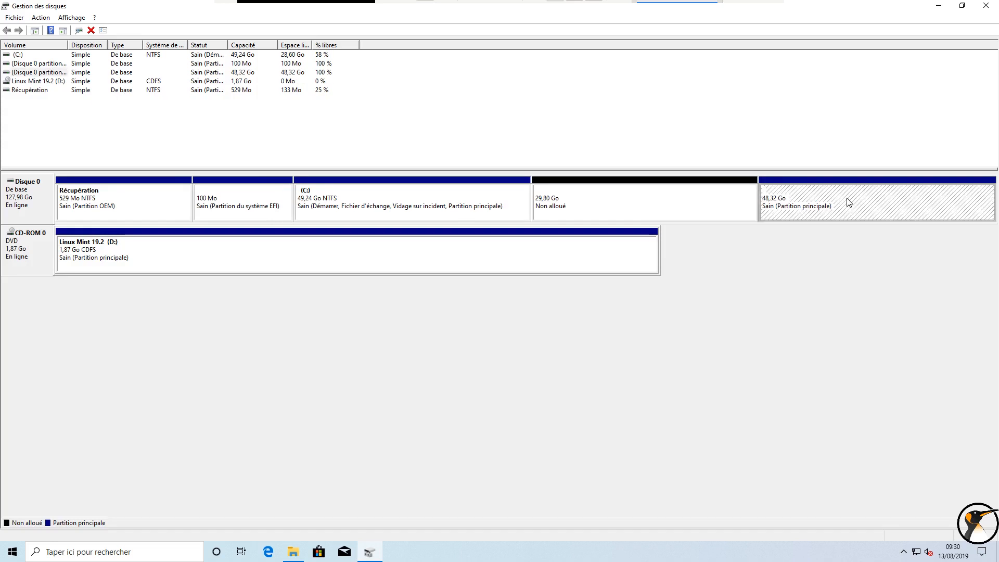
{"action": "left_click", "coordinate": [856, 292]}
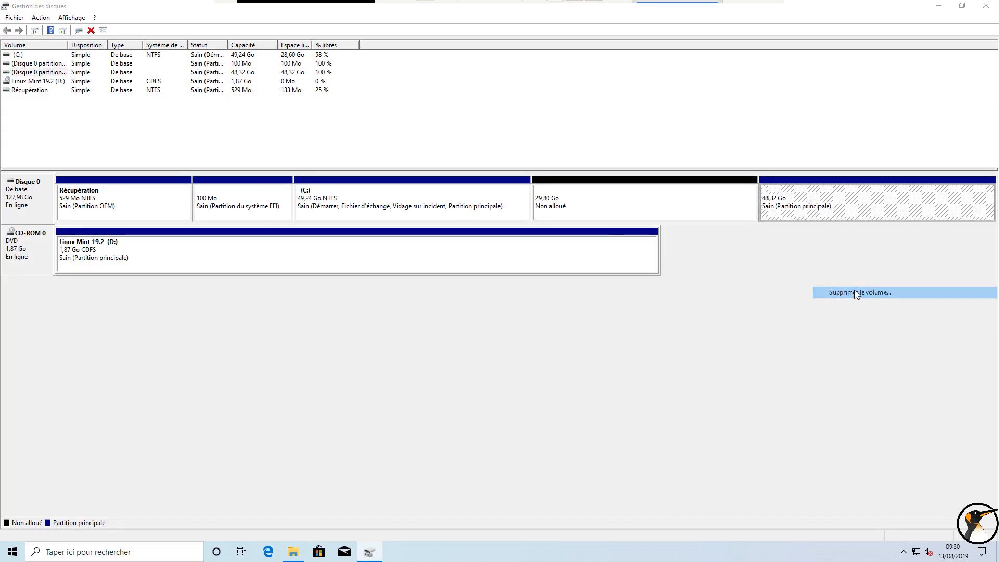
{"action": "left_click", "coordinate": [536, 316]}
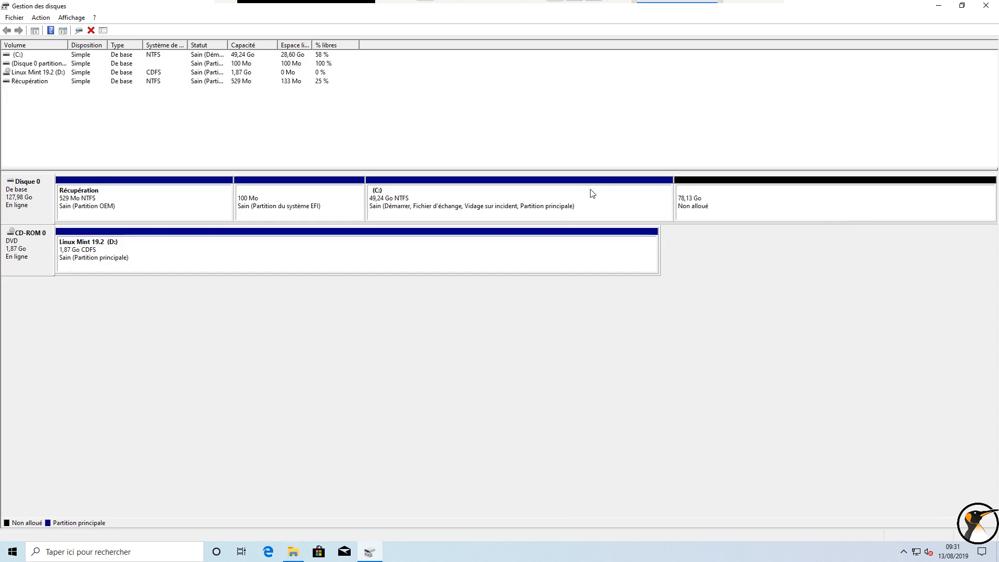
Extend the C: volume by 79999 Mo with the unallocated space on Disk 0.
{"action": "left_click", "coordinate": [589, 202]}
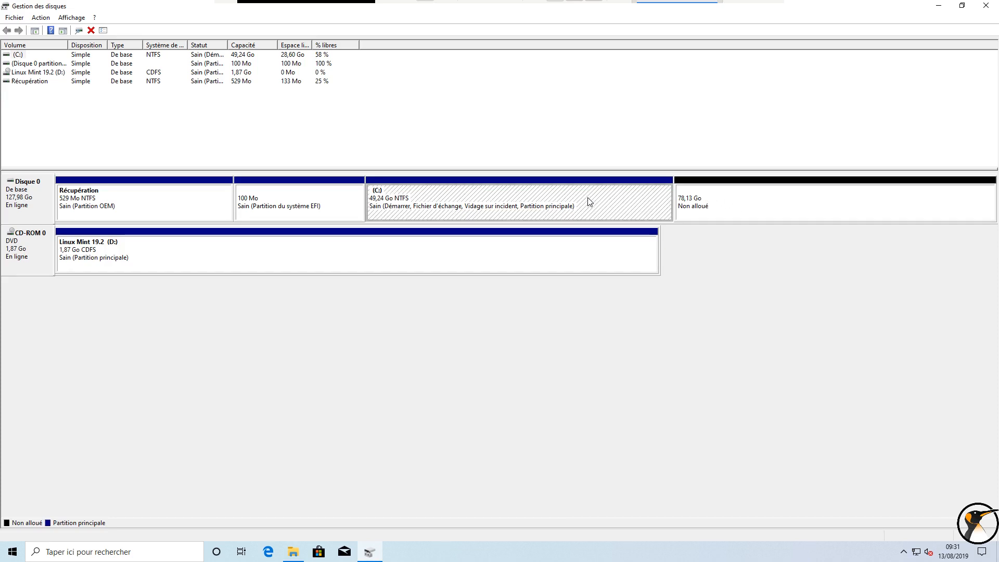
{"action": "right_click", "coordinate": [590, 200]}
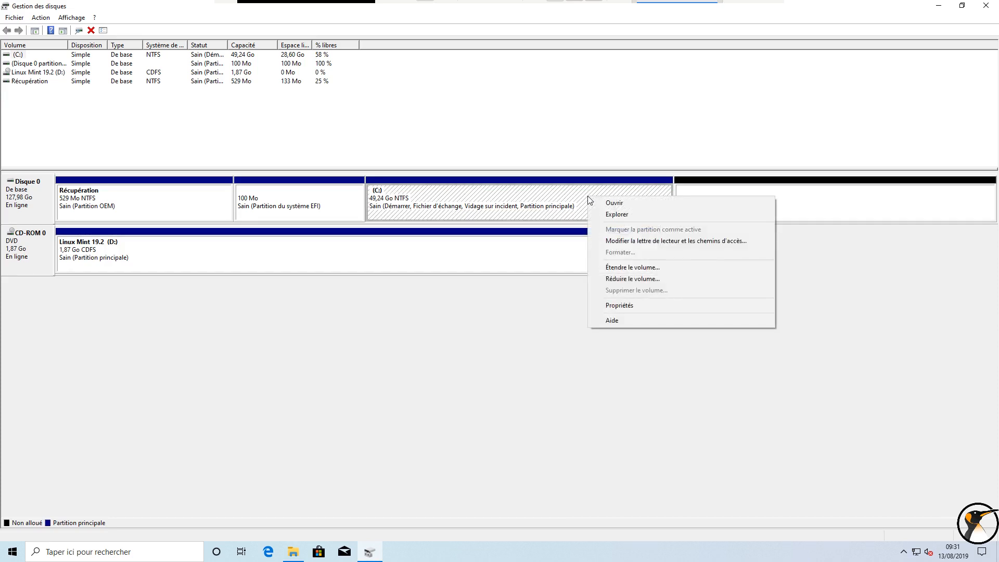
{"action": "left_click", "coordinate": [624, 268]}
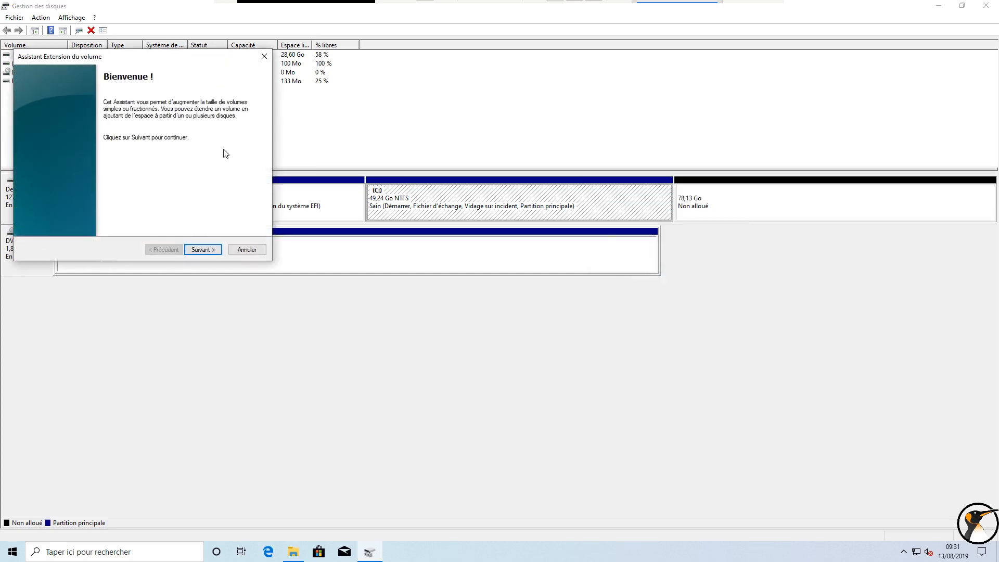
{"action": "left_click_drag", "start_coordinate": [143, 53], "coordinate": [598, 125]}
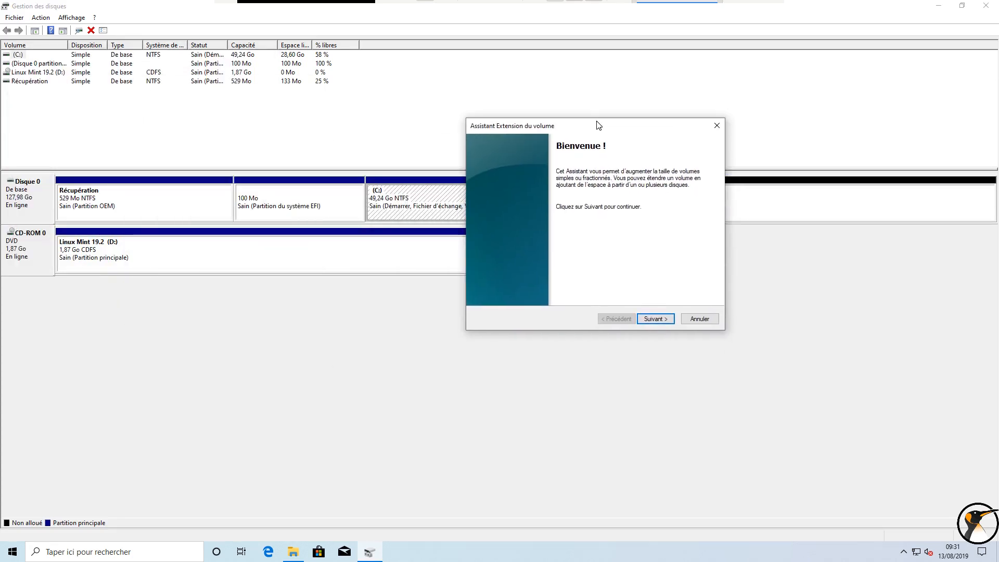
{"action": "left_click", "coordinate": [657, 322]}
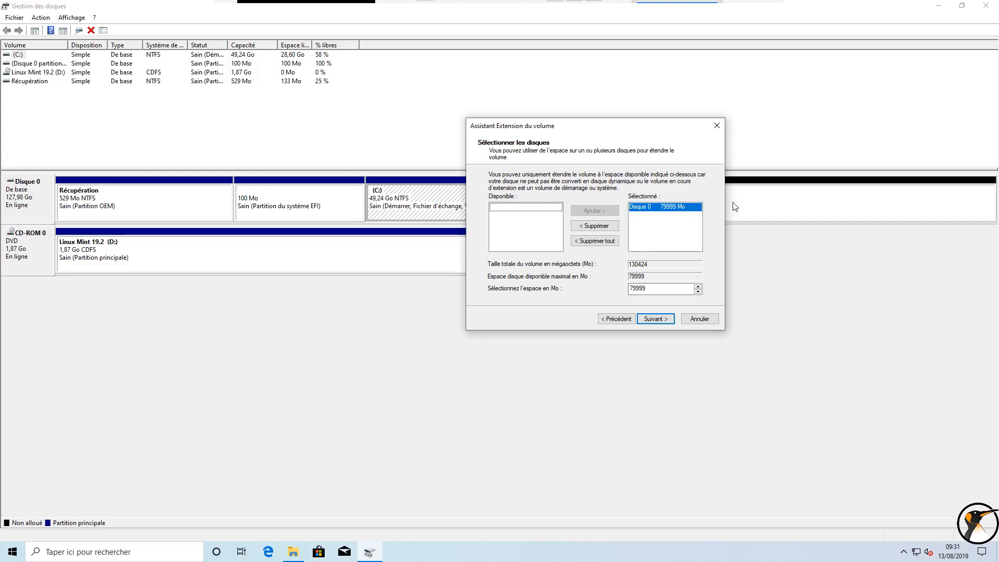
{"action": "left_click", "coordinate": [655, 319]}
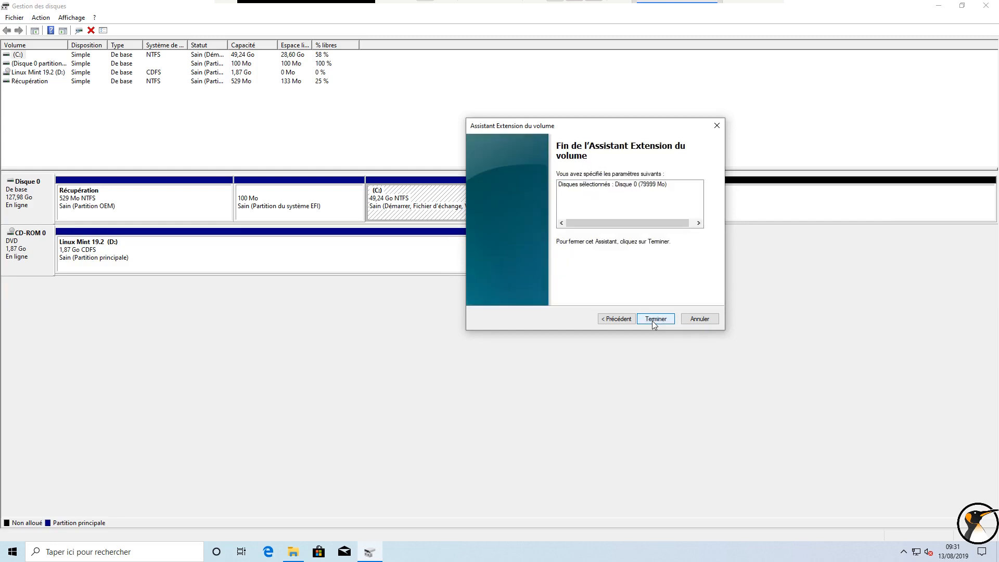
{"action": "left_click", "coordinate": [655, 319]}
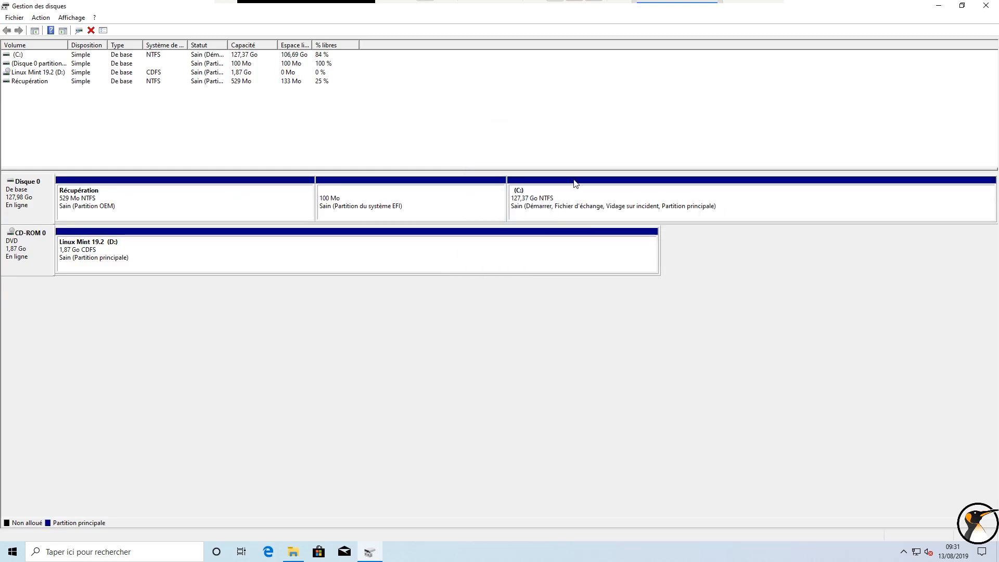
Reopen File Explorer, check the C: drive's capacity under This PC, and close the window.
{"action": "left_click", "coordinate": [292, 556]}
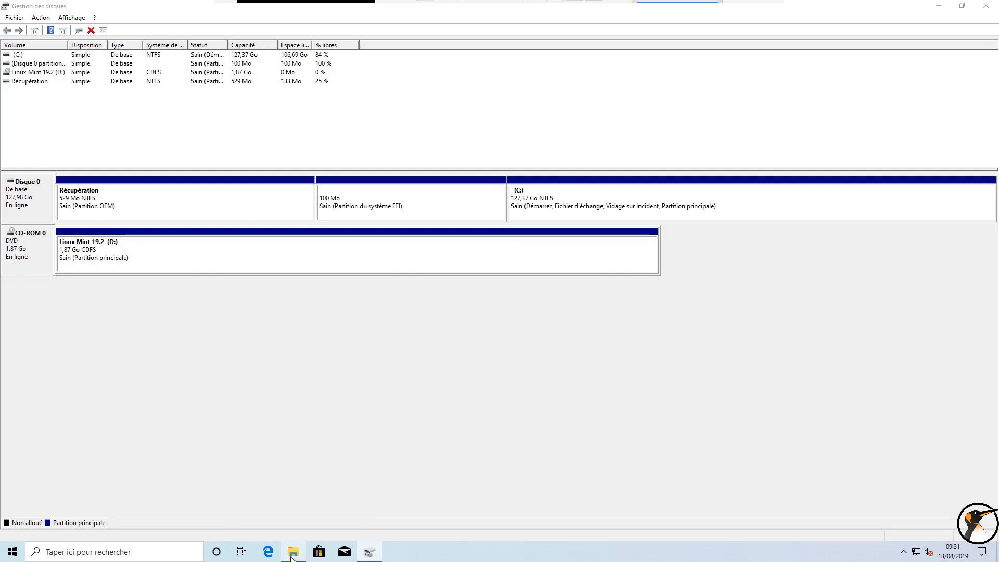
{"action": "left_click", "coordinate": [956, 33]}
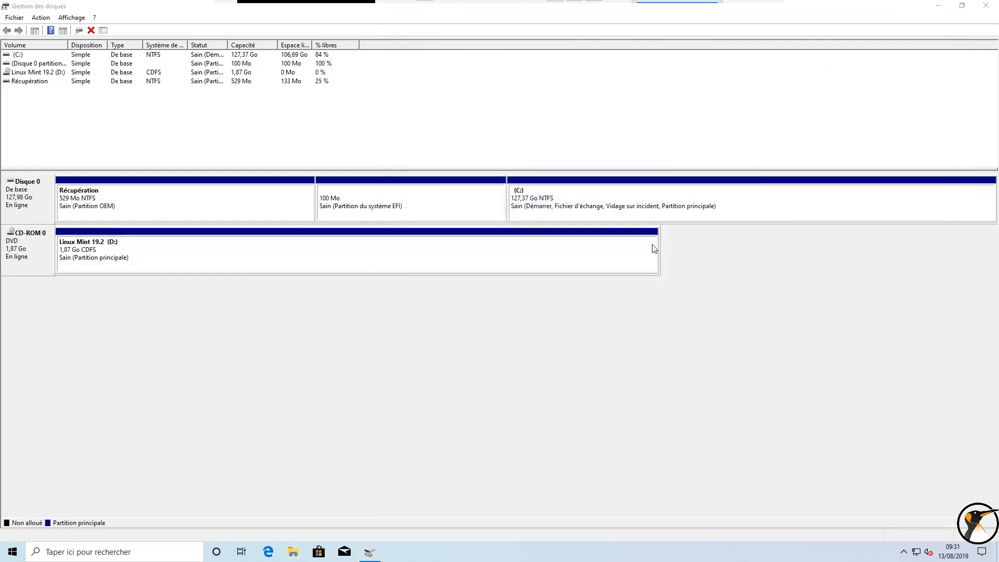
{"action": "left_click", "coordinate": [295, 554]}
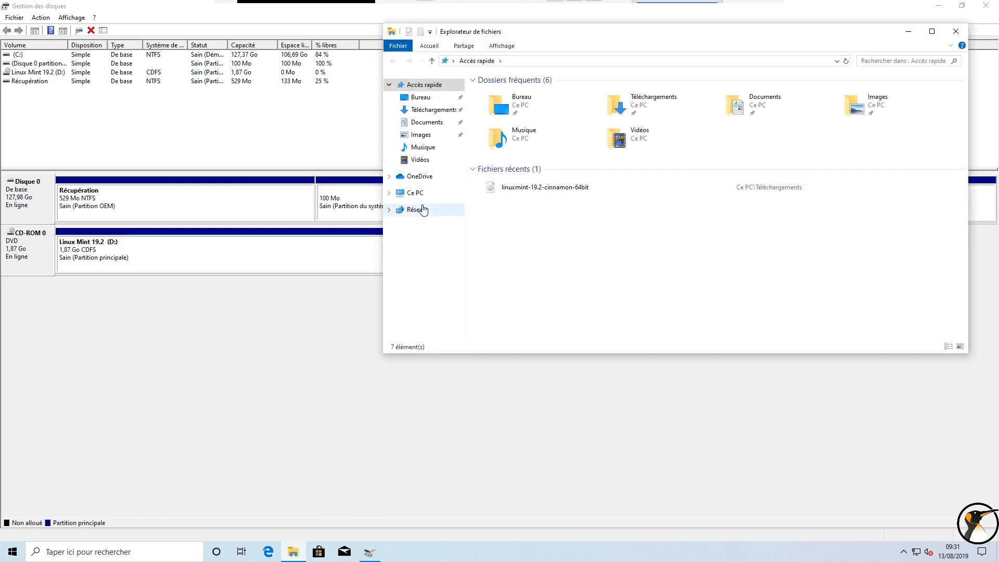
{"action": "left_click", "coordinate": [414, 193]}
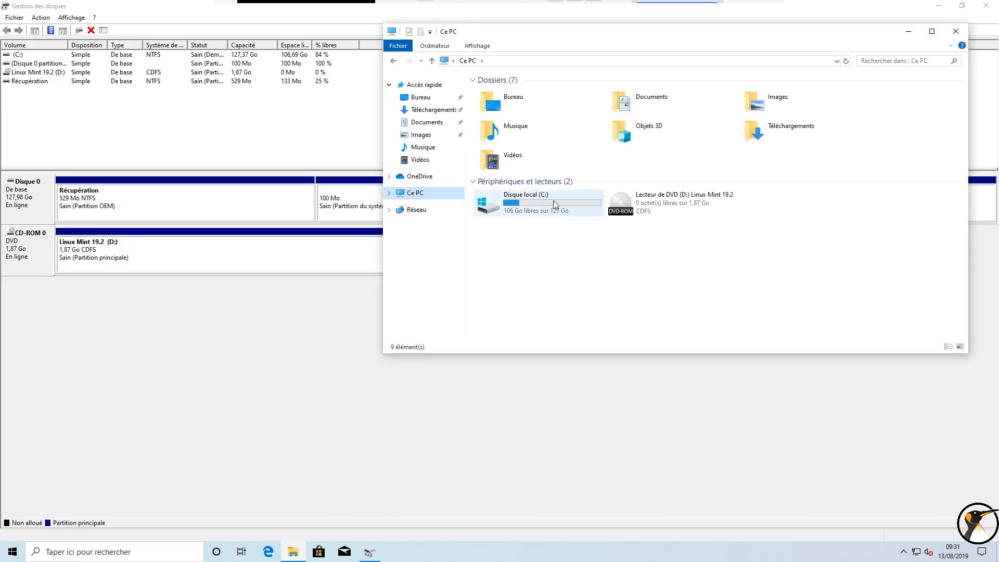
{"action": "left_click", "coordinate": [956, 32]}
Select the EFI system and recovery partitions in turn to examine them, and close Disk Management.
{"action": "left_click", "coordinate": [400, 209]}
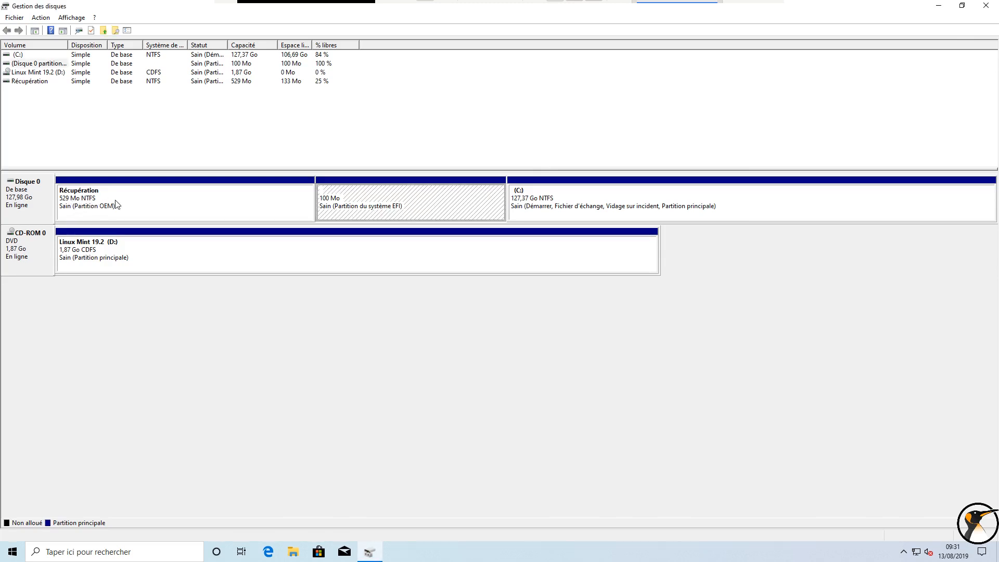
{"action": "left_click", "coordinate": [87, 203]}
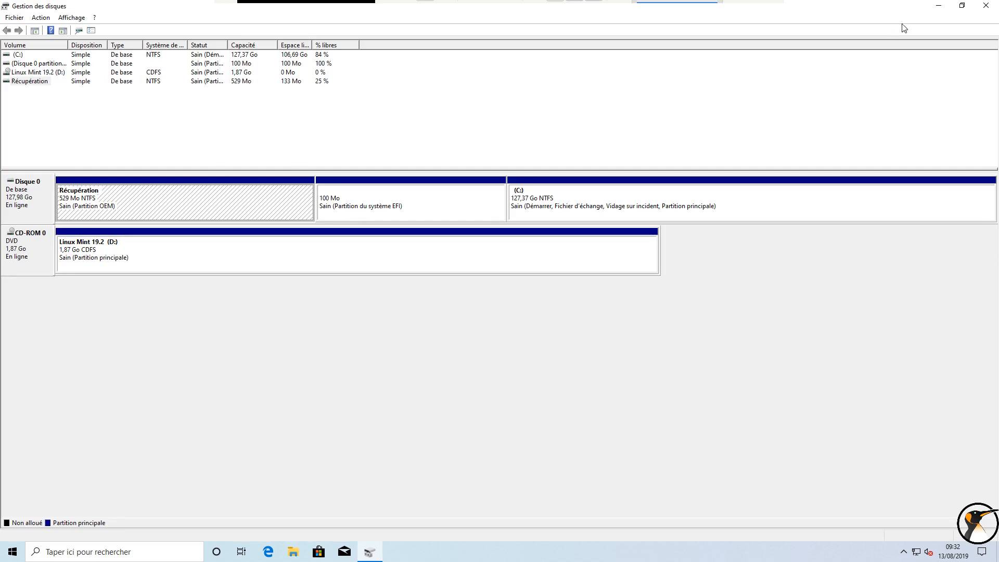
{"action": "left_click", "coordinate": [985, 6]}
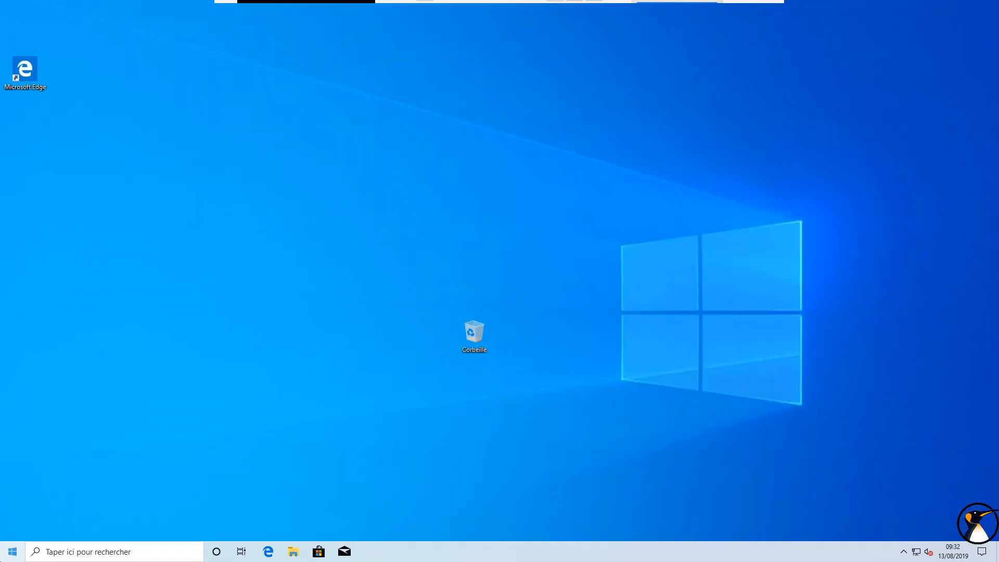
Restart Windows.
{"action": "left_click", "coordinate": [13, 552]}
{"action": "left_click", "coordinate": [13, 530]}
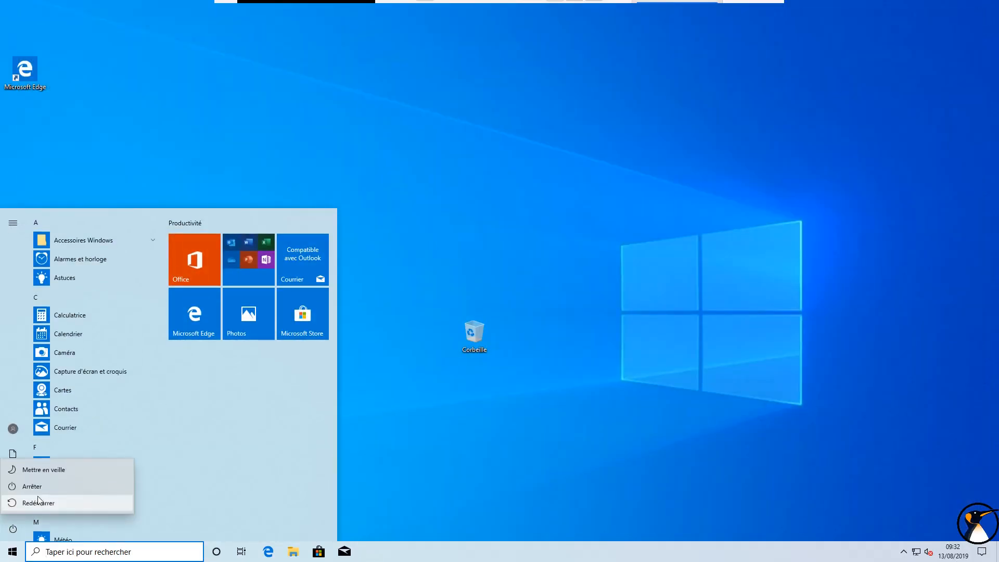
{"action": "left_click", "coordinate": [31, 502]}
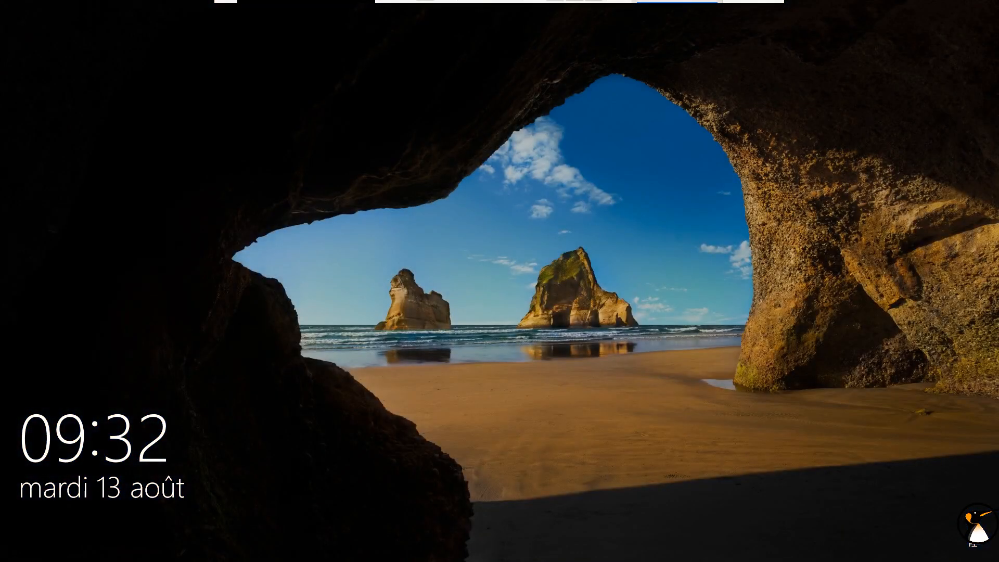
Dismiss the lock screen and shut down the PC from the sign-in screen, choosing to shut down anyway.
{"action": "key", "text": "Return"}
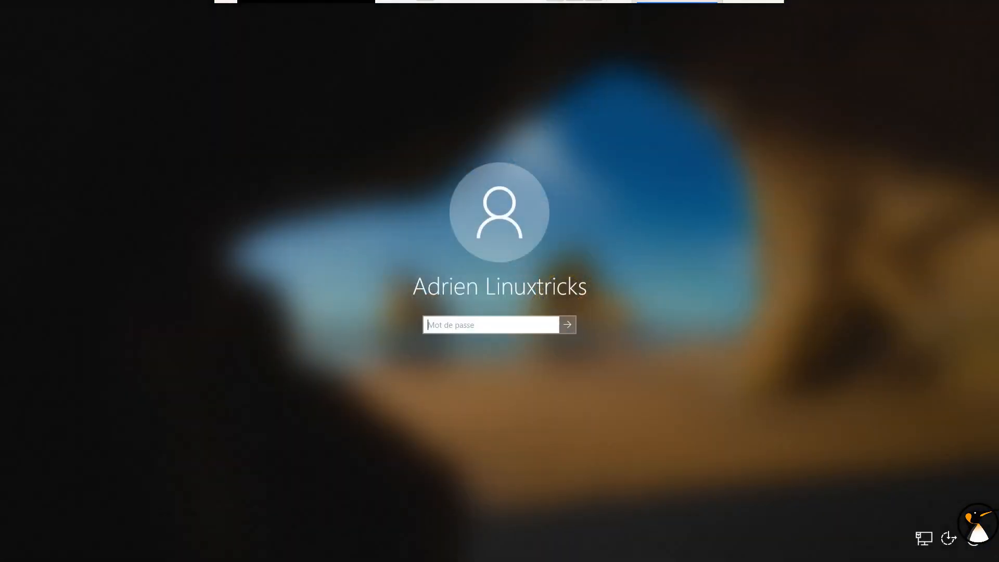
{"action": "left_click", "coordinate": [975, 544]}
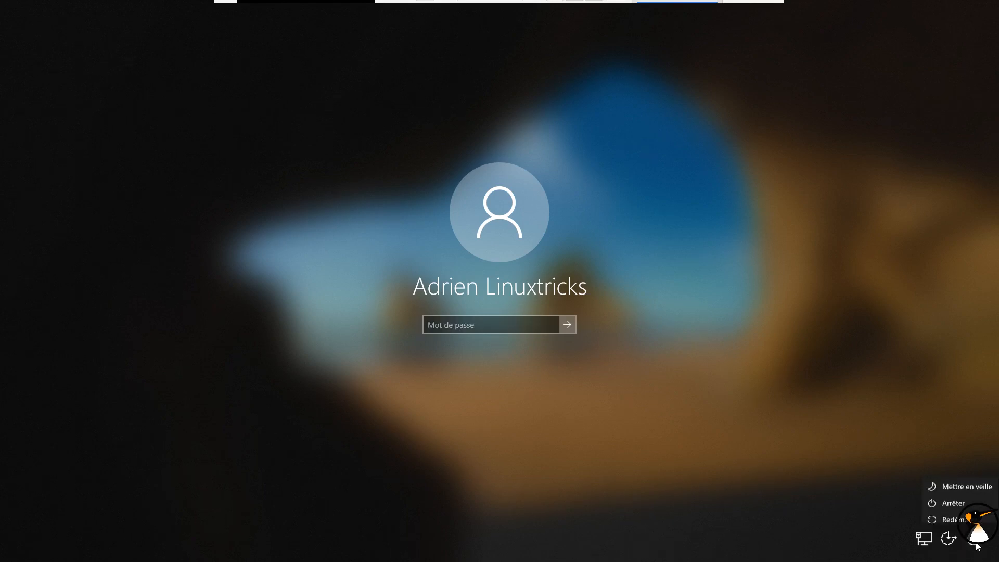
{"action": "left_click", "coordinate": [958, 498]}
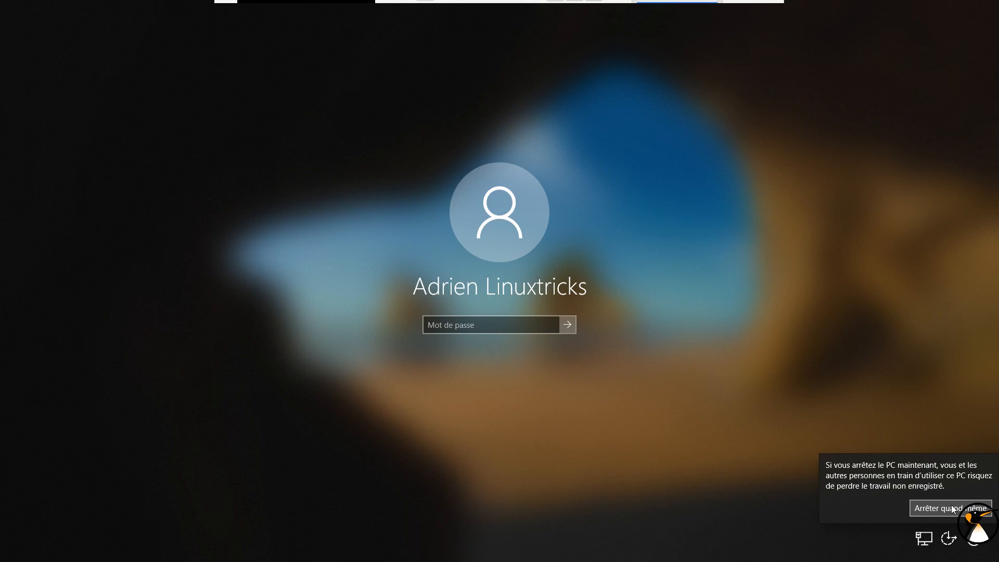
{"action": "left_click", "coordinate": [951, 507]}
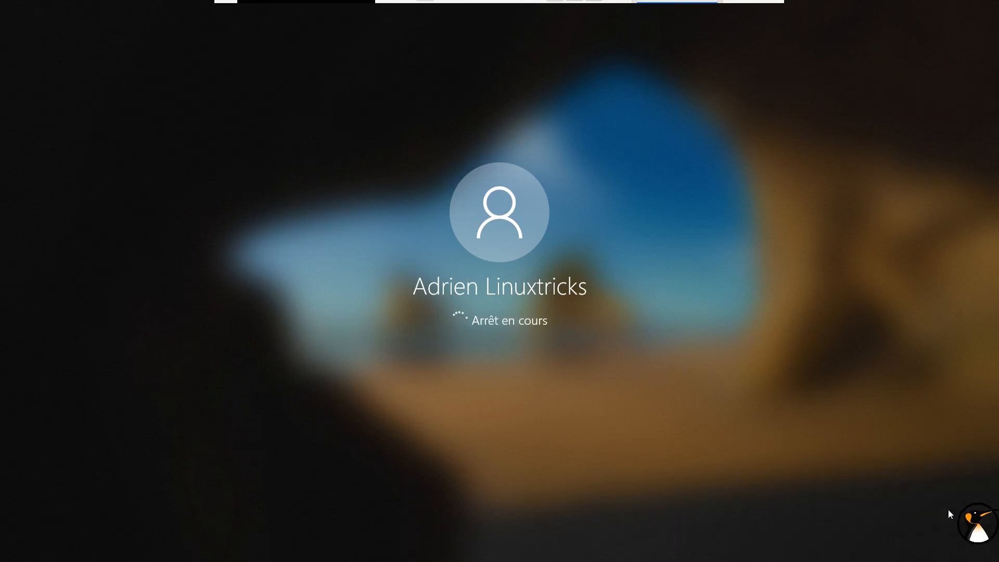